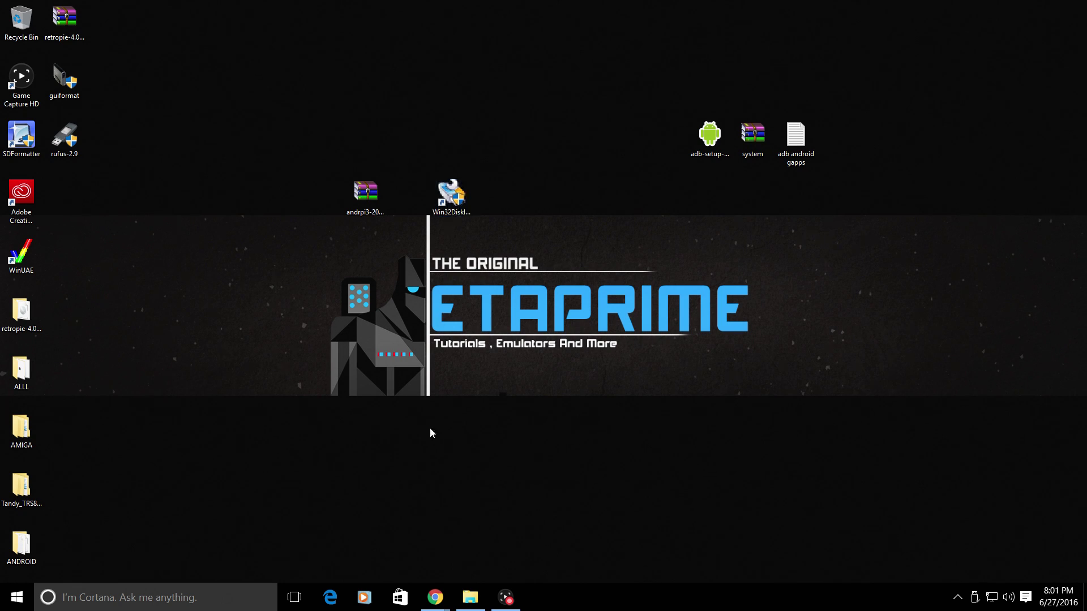
Step: Bring up the Geek Till It Hertz blog and scroll to the Android on Raspberry Pi 3 post's download link
mouse_move(434, 597)
left_click(396, 561)
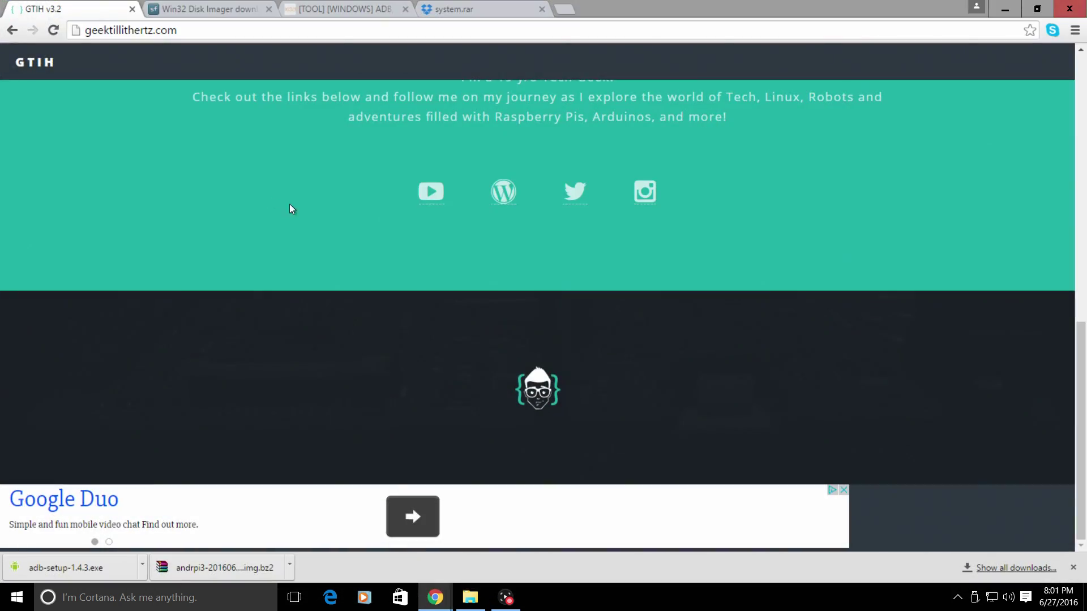
scroll(246, 188, "up", 10)
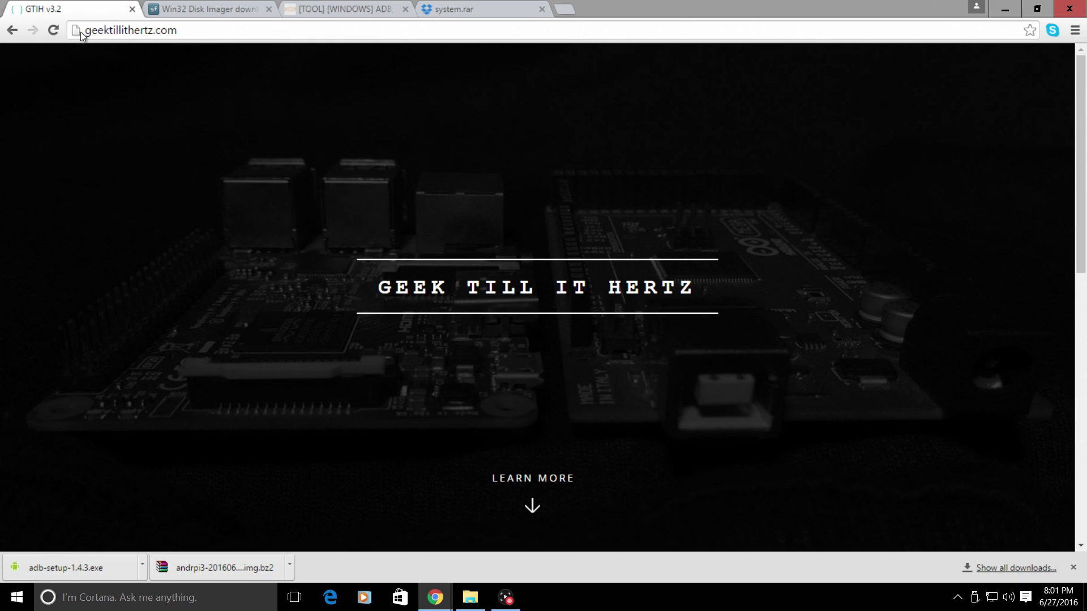
scroll(294, 291, "down", 6)
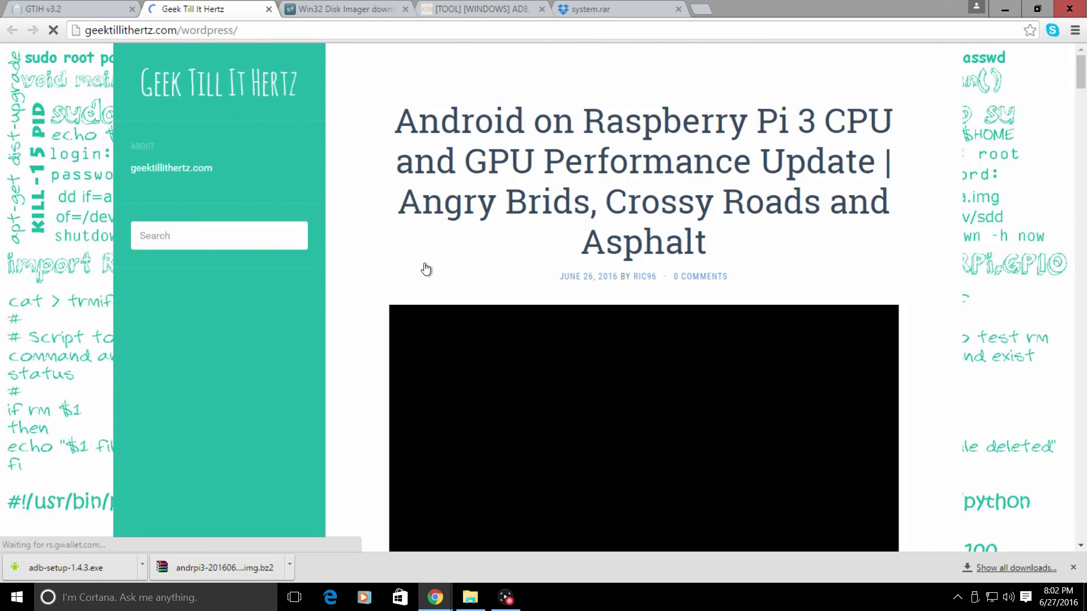
scroll(427, 266, "down", 3)
scroll(427, 264, "up", 3)
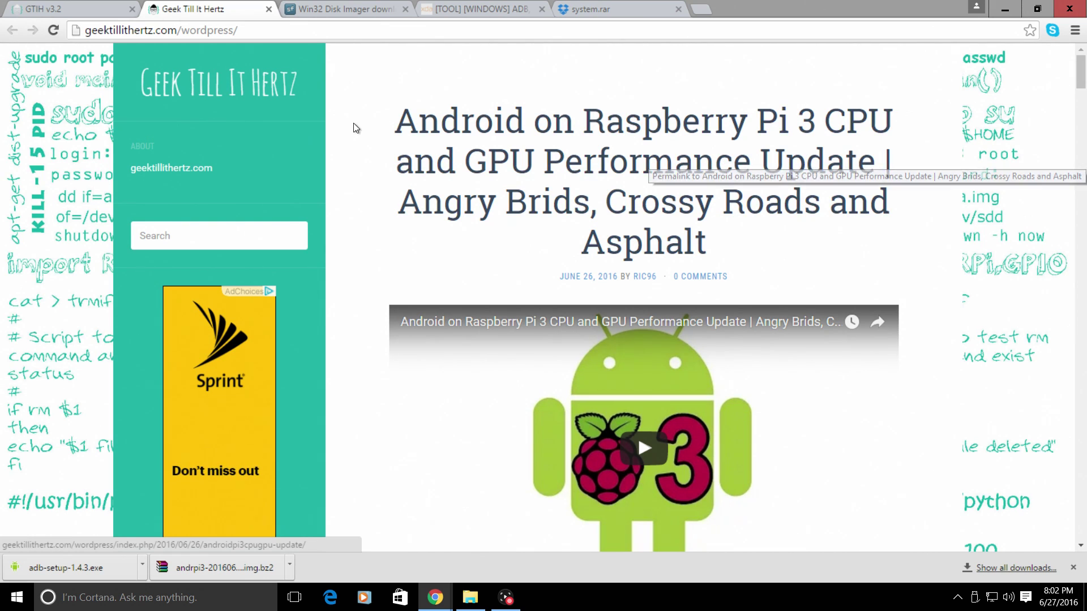
scroll(553, 269, "down", 6)
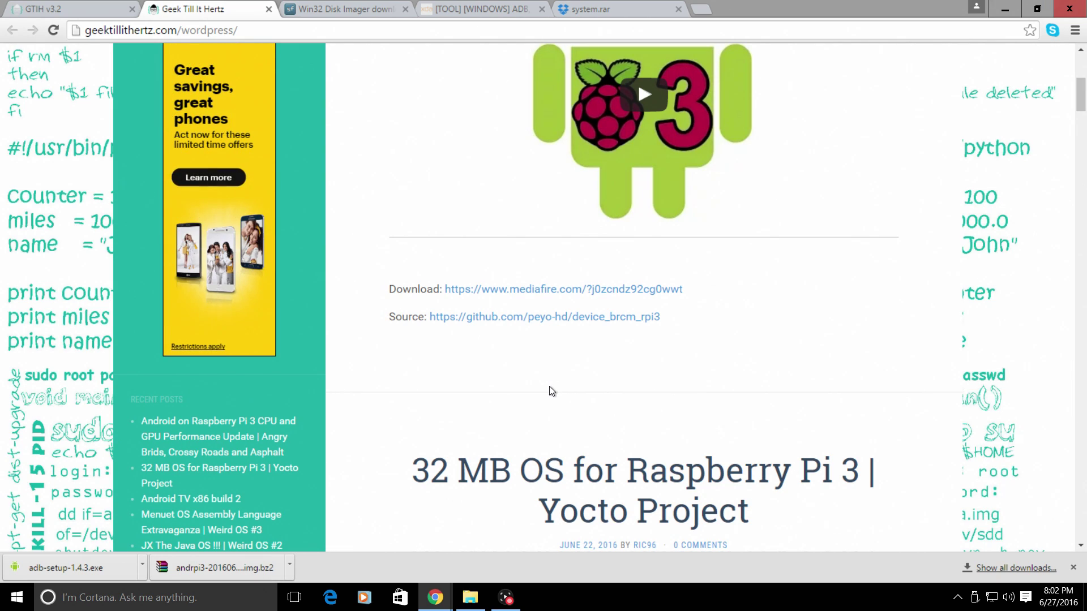
Step: Open the MediaFire page for andrpi3-20160626.img.bz2 and pass its reCAPTCHA check
left_click(500, 291)
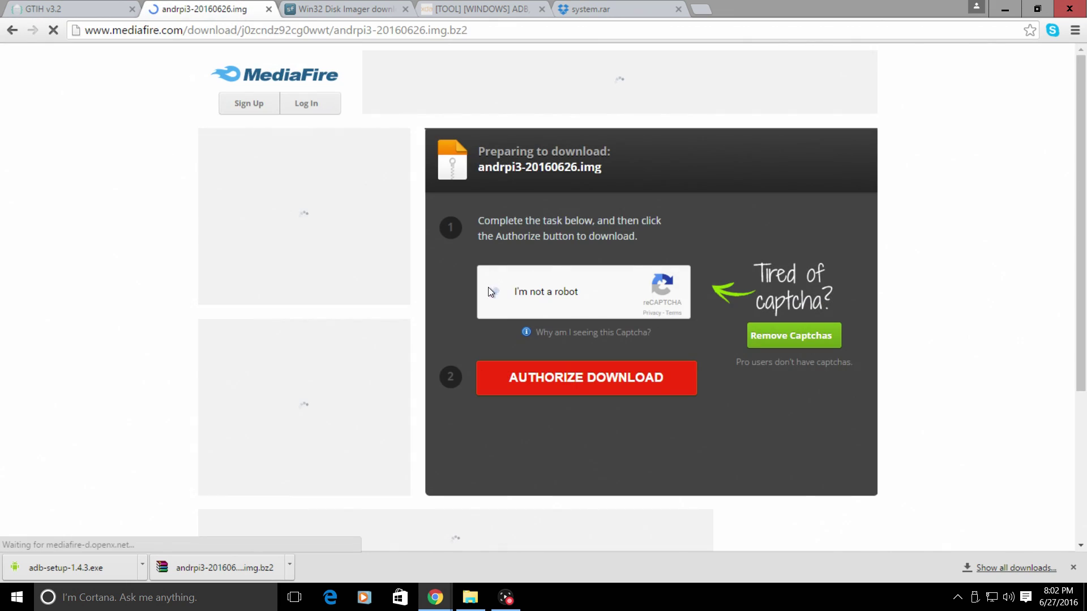
left_click(490, 291)
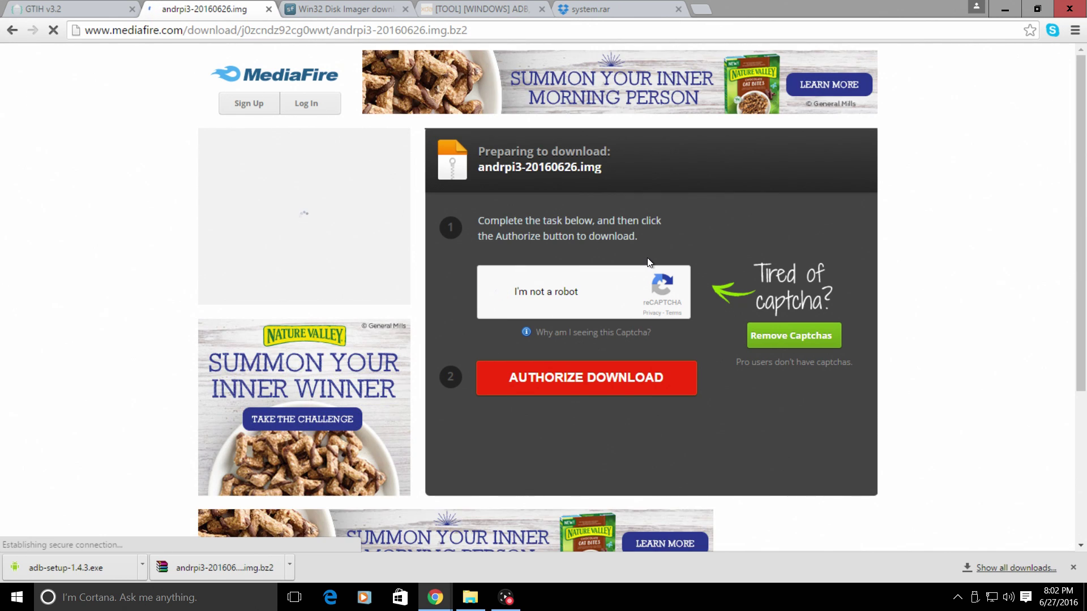
left_click(517, 287)
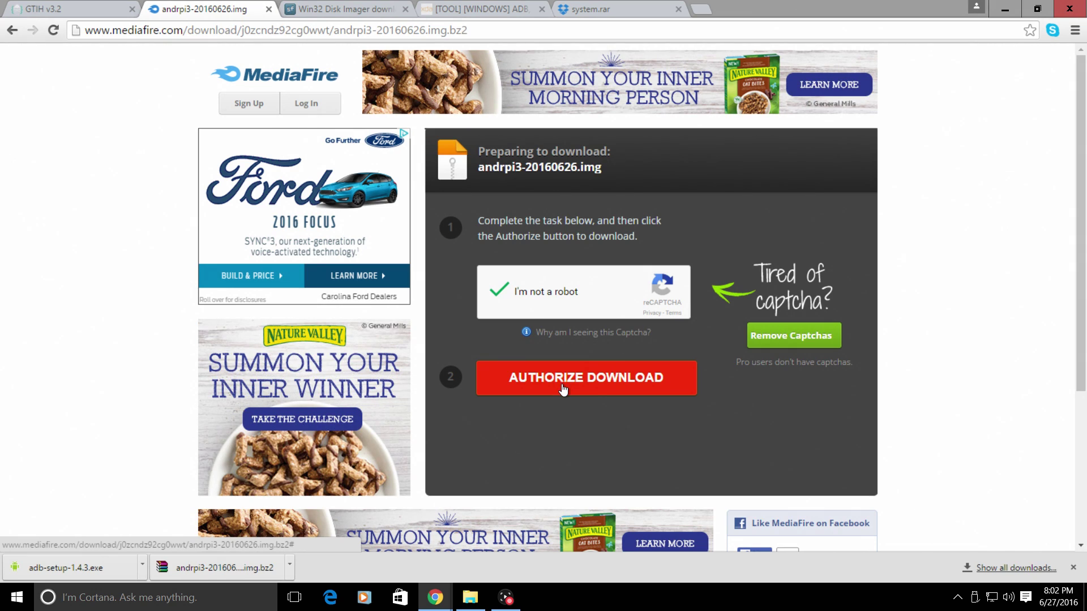
Step: Switch to the SourceForge Win32 Disk Imager page and scroll through it
left_click(323, 7)
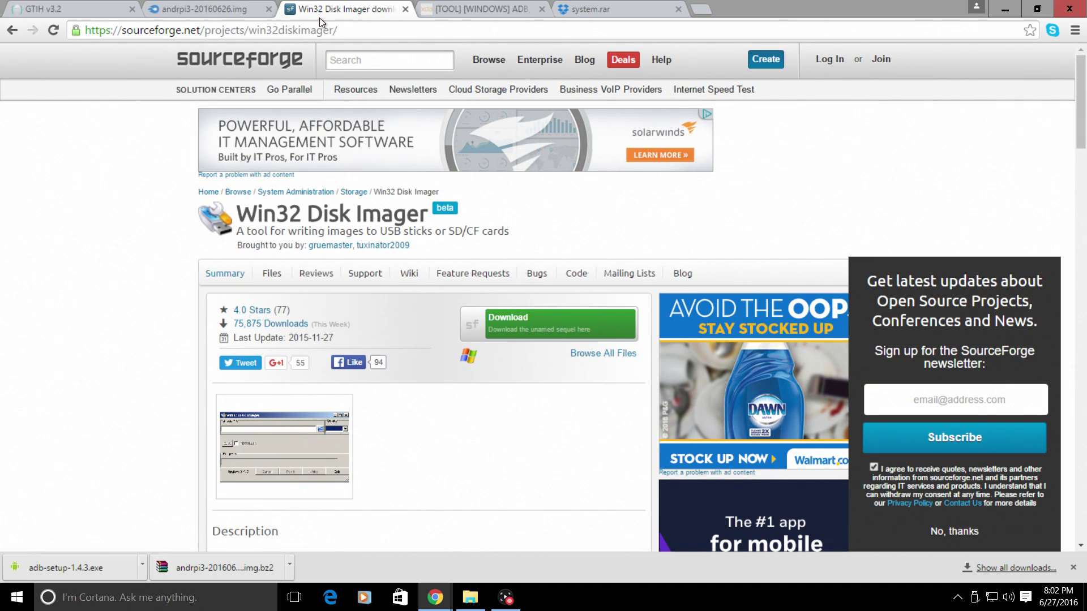
scroll(101, 198, "down", 3)
scroll(101, 198, "up", 3)
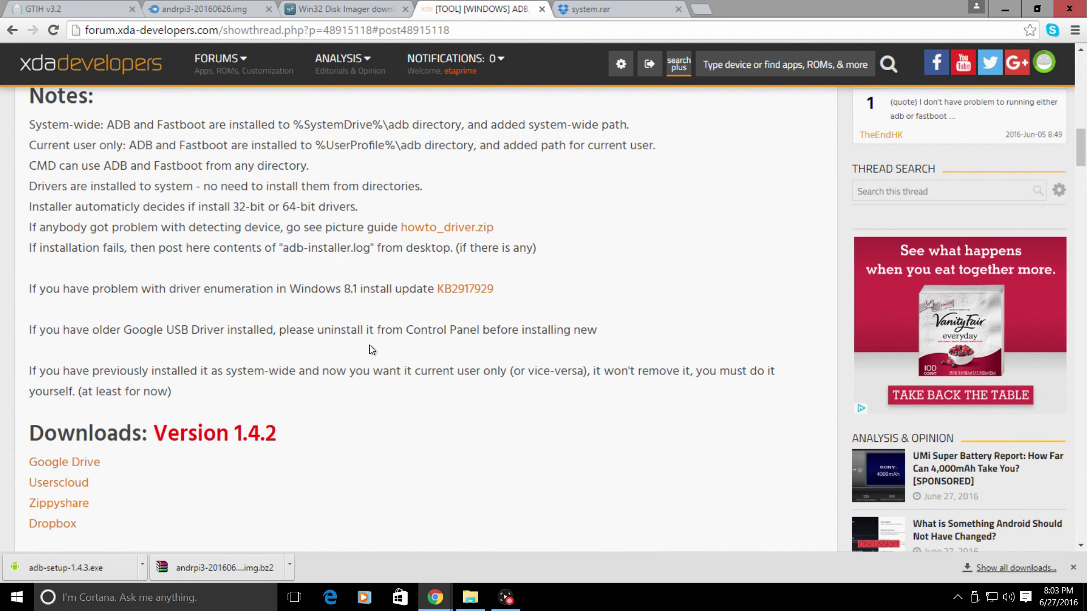
Step: Scroll through the XDA ADB installer thread, switch to the Dropbox system.rar tab, then minimize Chrome
scroll(369, 355, "down", 3)
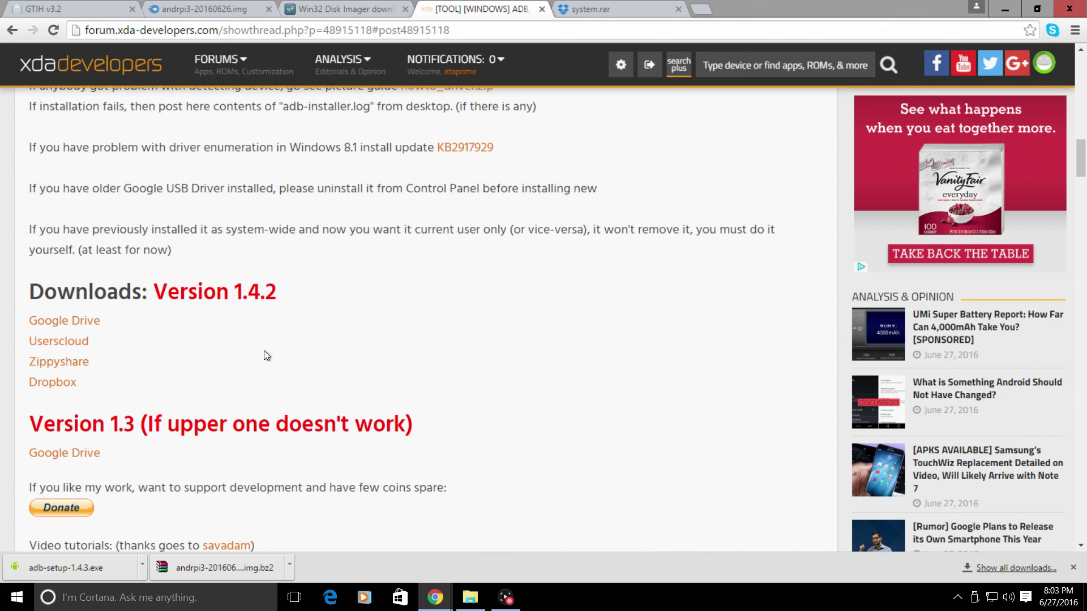
scroll(264, 350, "up", 15)
scroll(249, 395, "down", 2)
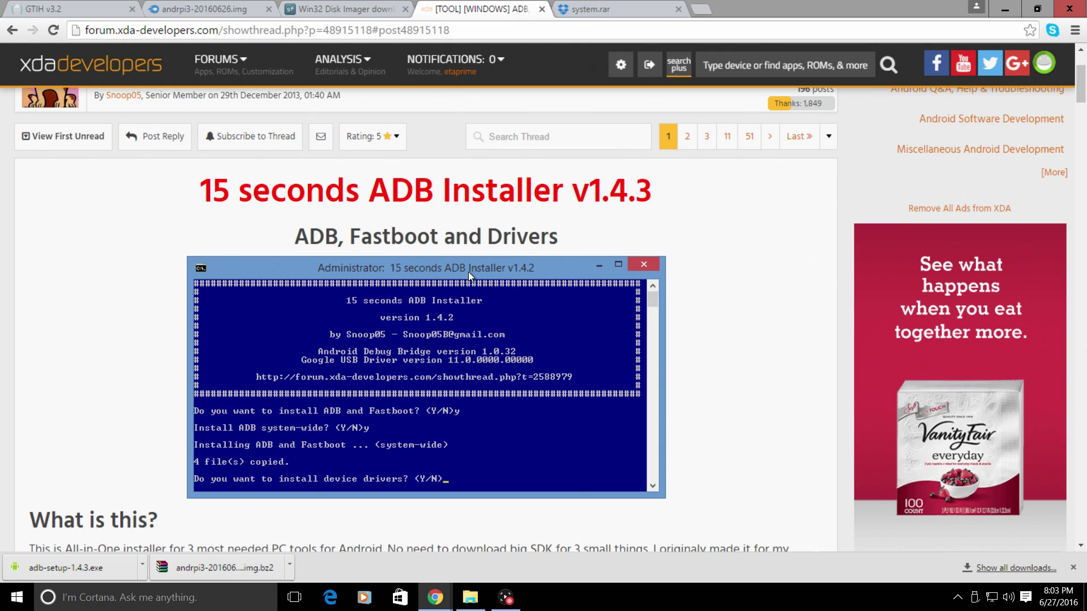
scroll(429, 364, "down", 1)
scroll(429, 364, "down", 2)
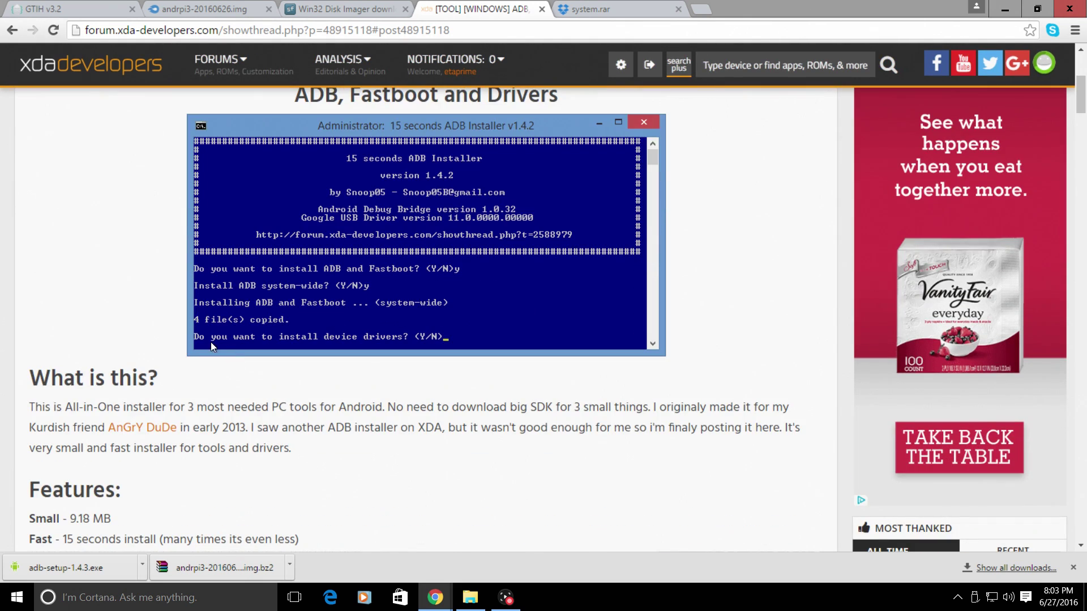
scroll(283, 421, "down", 12)
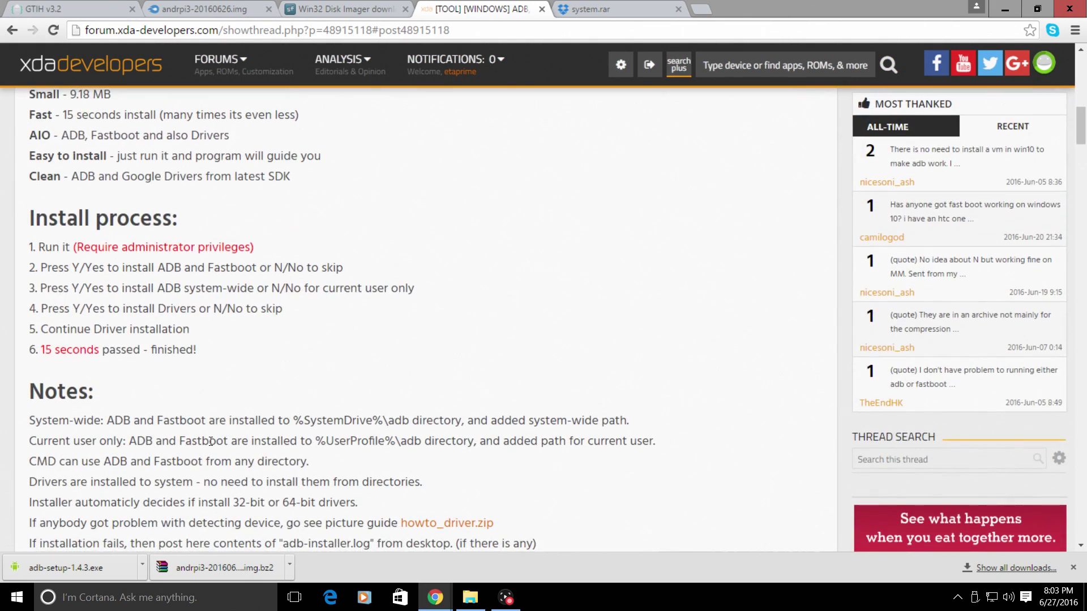
scroll(210, 442, "down", 6)
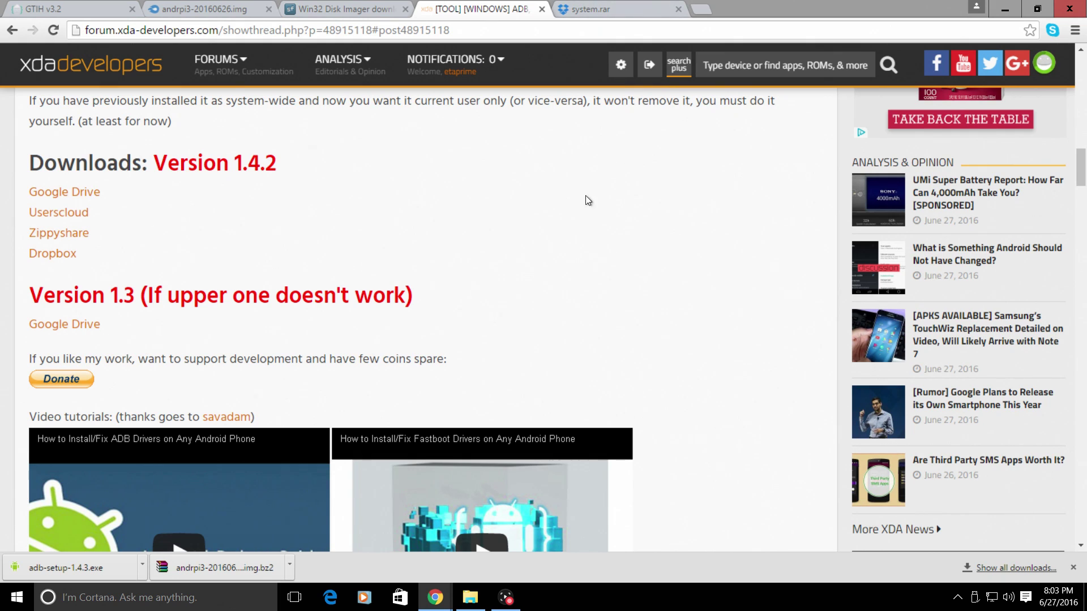
key("ctrl+Tab")
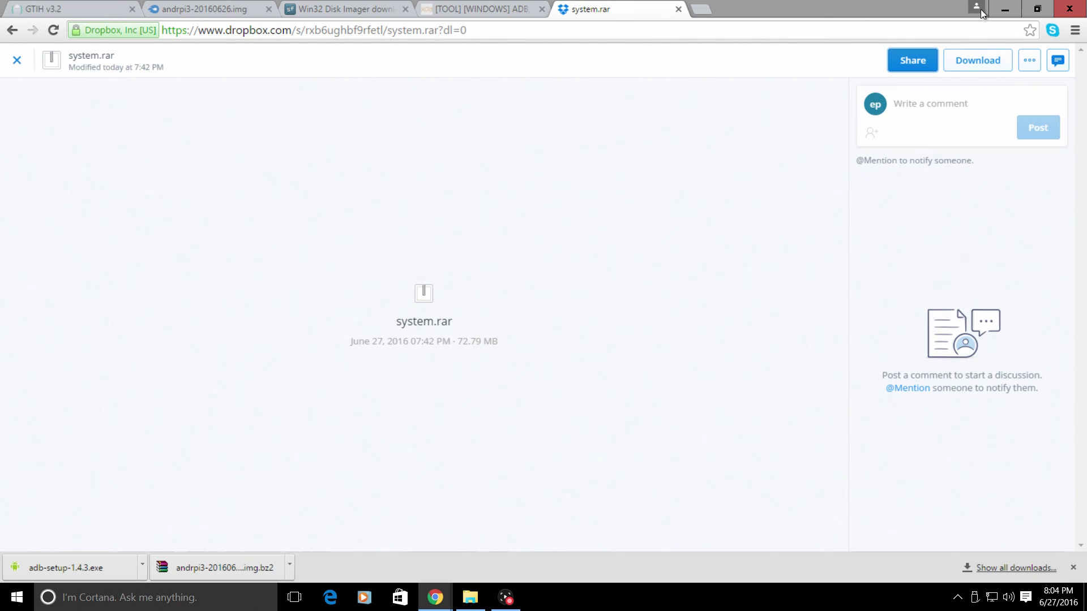
left_click(1004, 9)
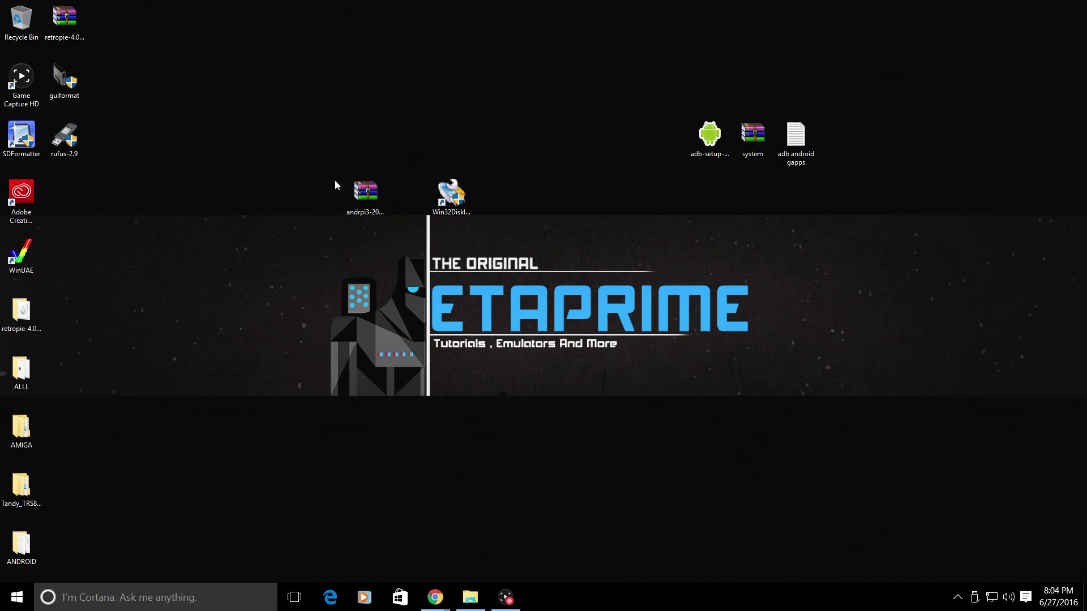
Step: Extract the andrpi3 archive to an andrpi3-20160626.img folder on the desktop and look inside it
right_click(358, 194)
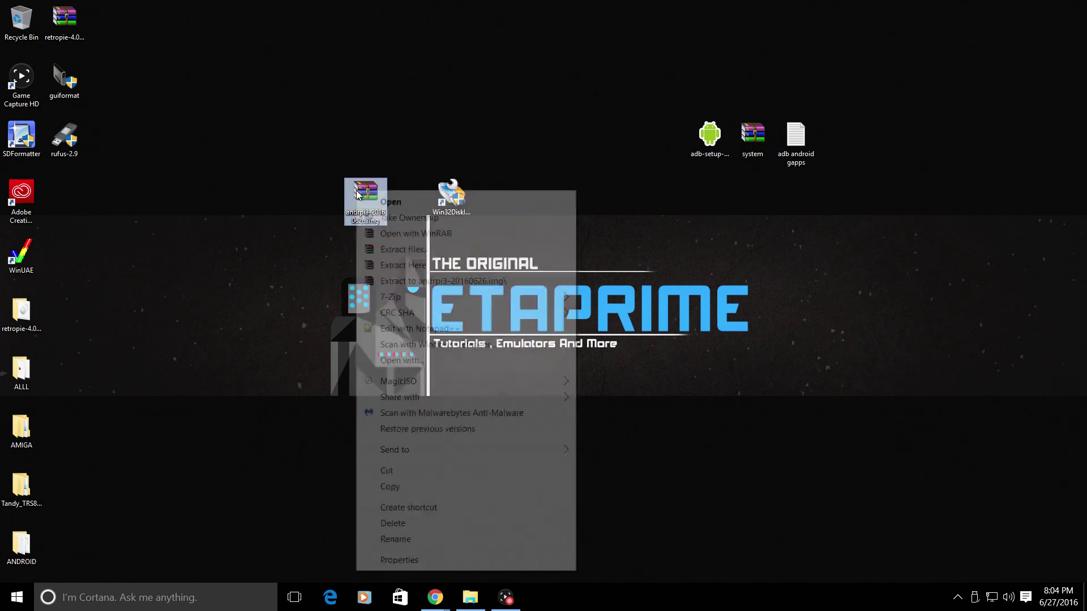
left_click(427, 282)
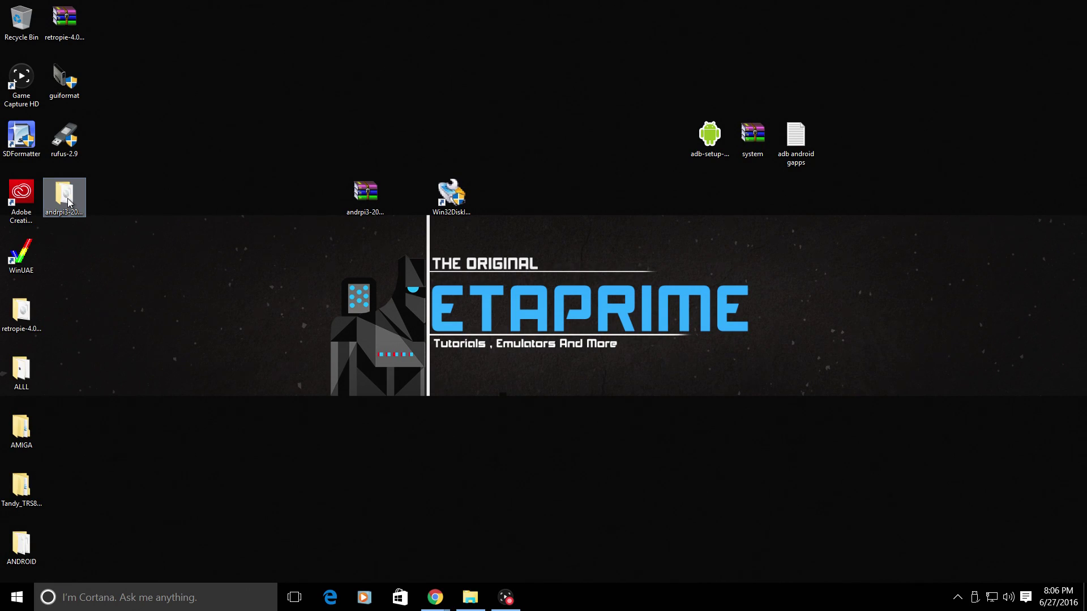
left_click_drag(72, 209, 388, 148)
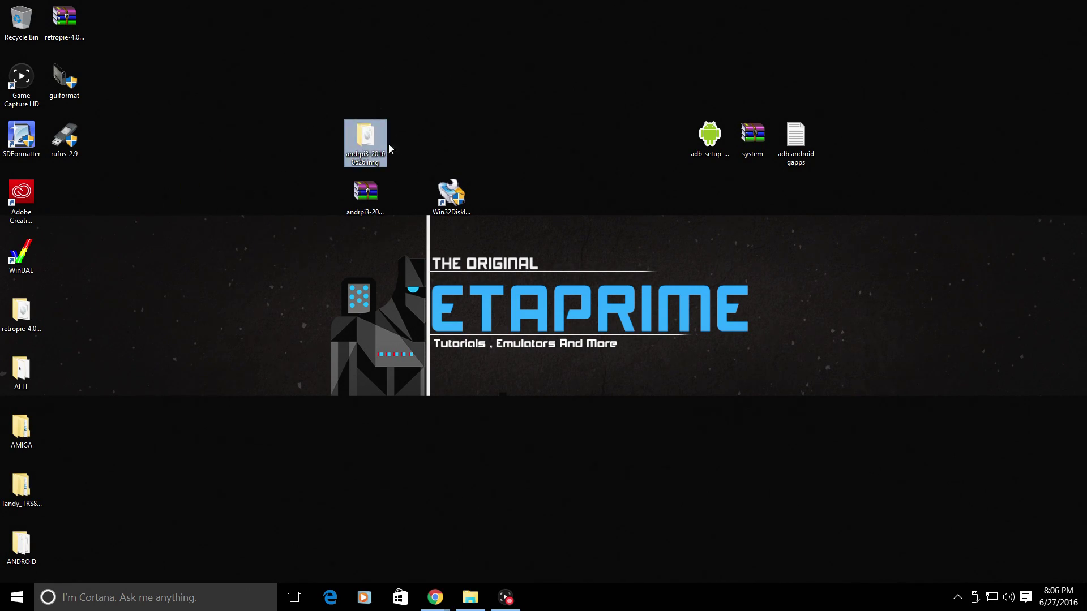
double_click(359, 127)
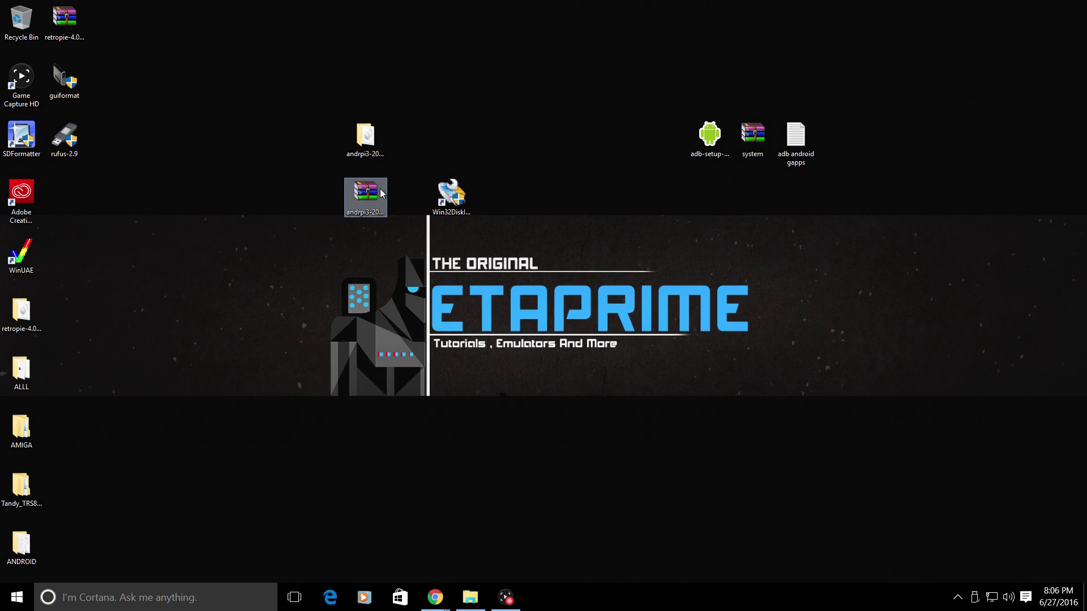
Step: Rearrange the archive and folder icons beside Win32DiskImager, then open a new File Explorer window
left_click_drag(373, 195, 88, 191)
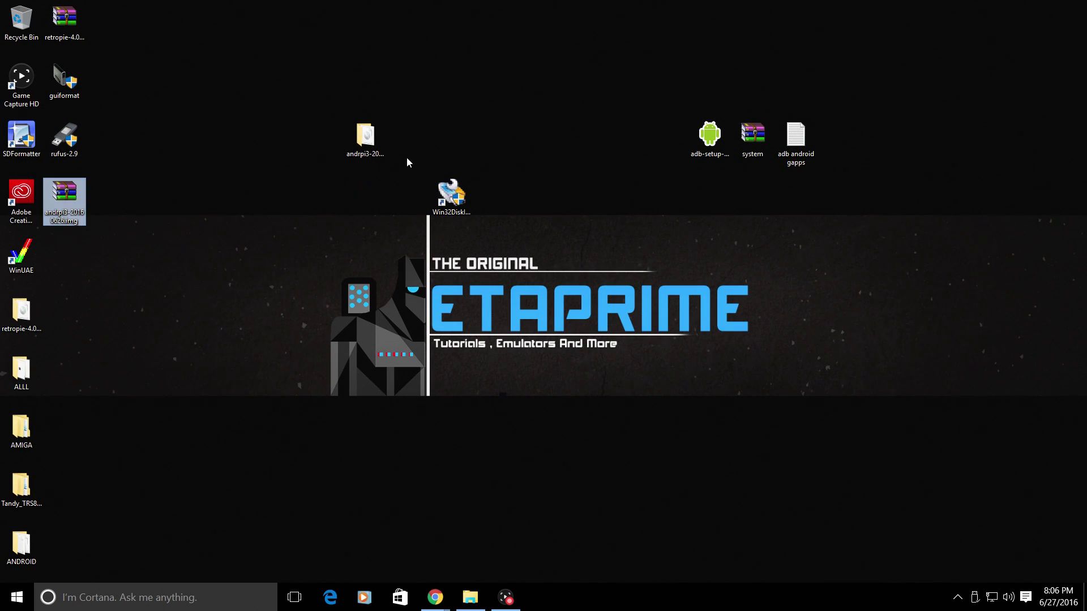
left_click_drag(355, 142, 374, 198)
left_click(471, 129)
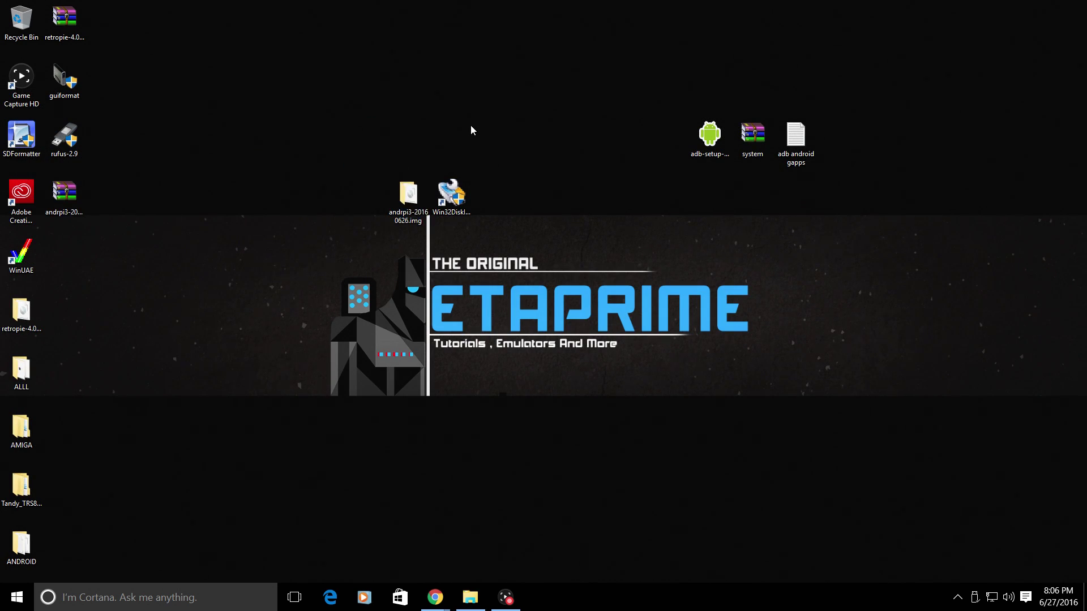
right_click(477, 597)
left_click(459, 564)
left_click(471, 597)
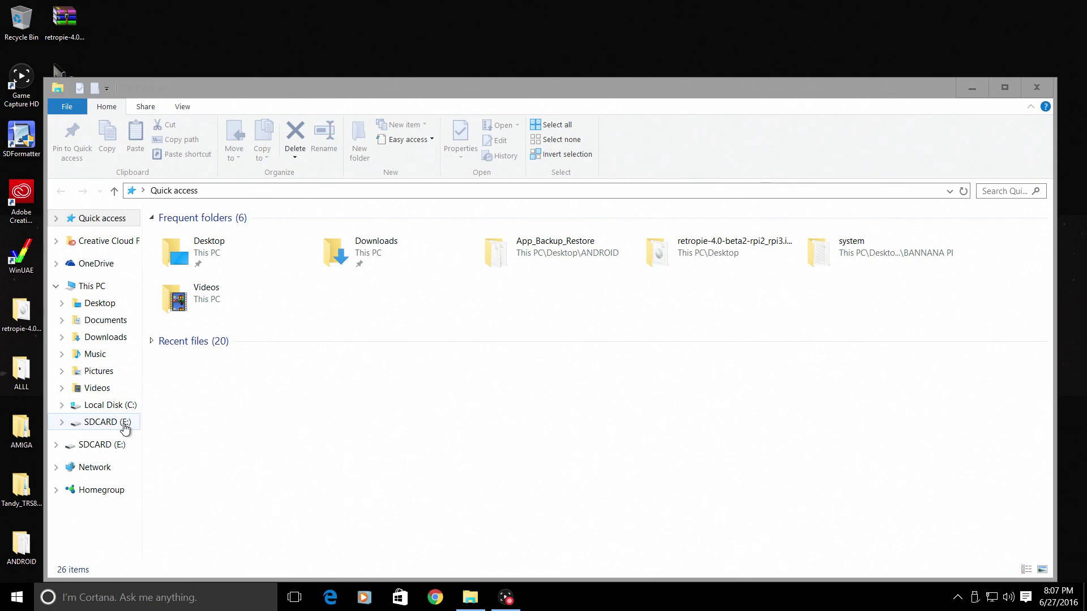
Step: Confirm the SDCARD (E:) drive is empty, then close File Explorer
left_click(62, 424)
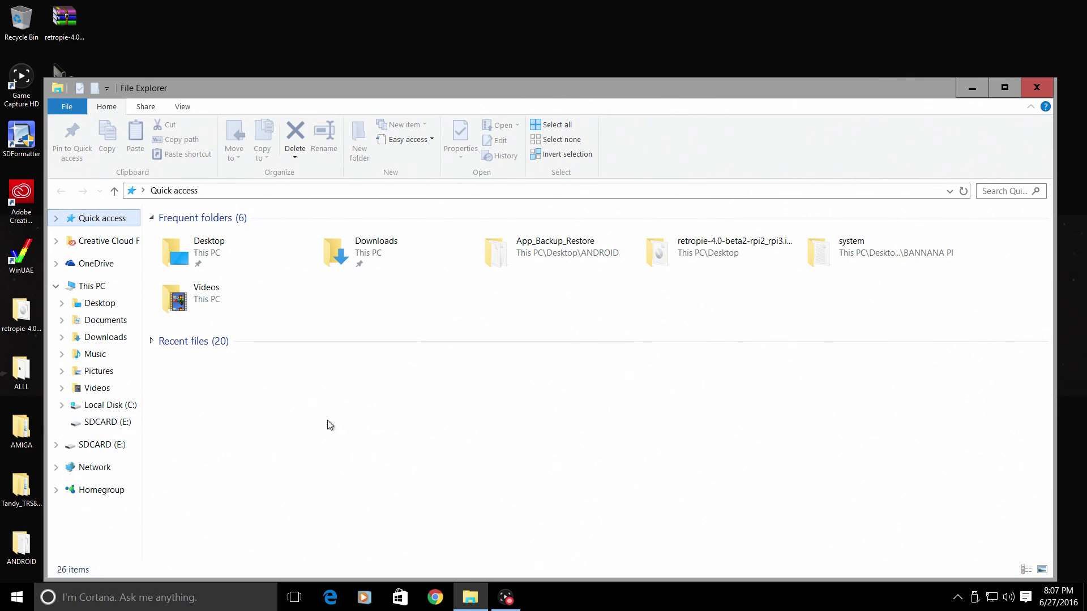
left_click(95, 445)
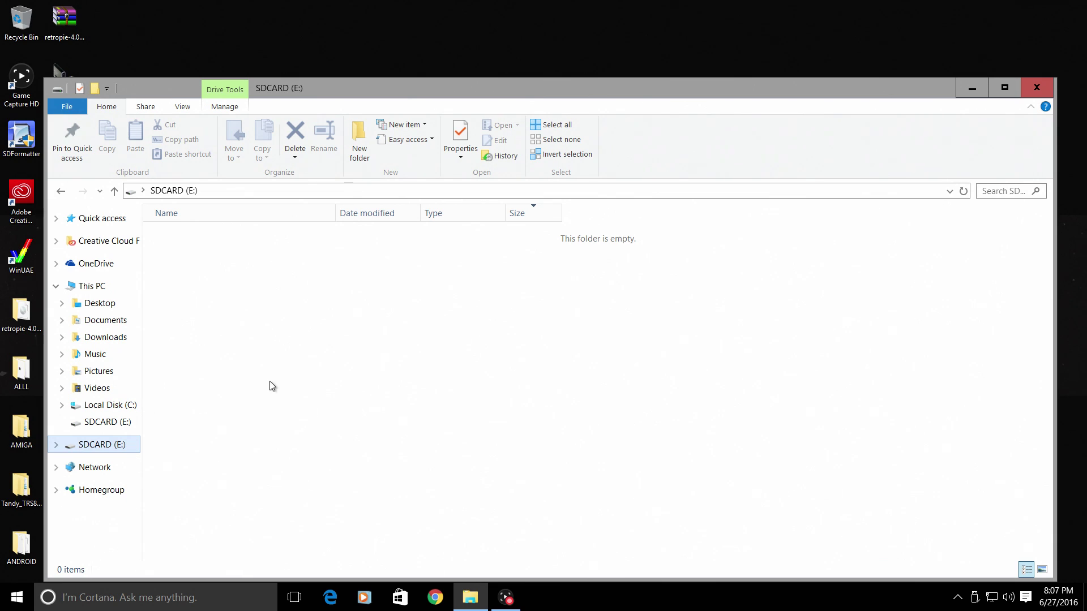
left_click(1028, 86)
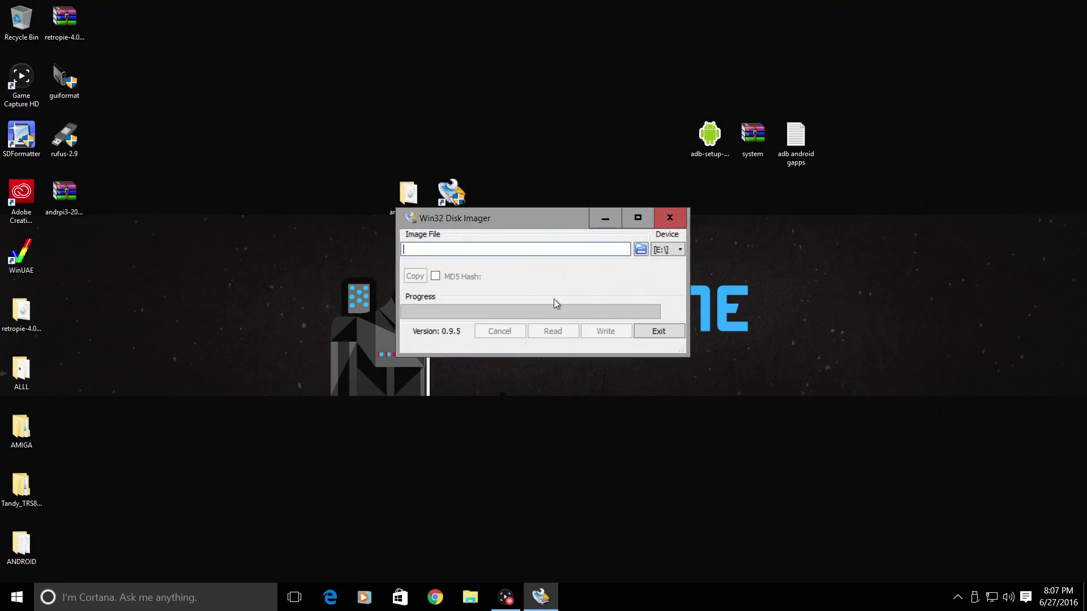
Step: Set E:\ as the target device in Win32 Disk Imager, after double-checking the drive in File Explorer
left_click_drag(534, 219, 515, 241)
left_click(648, 274)
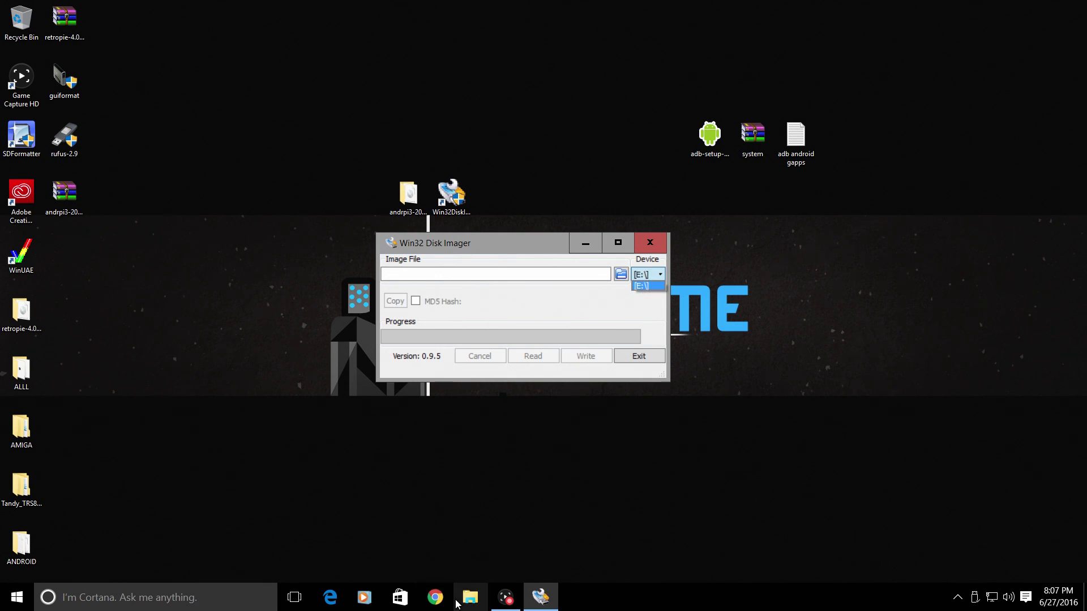
left_click(465, 599)
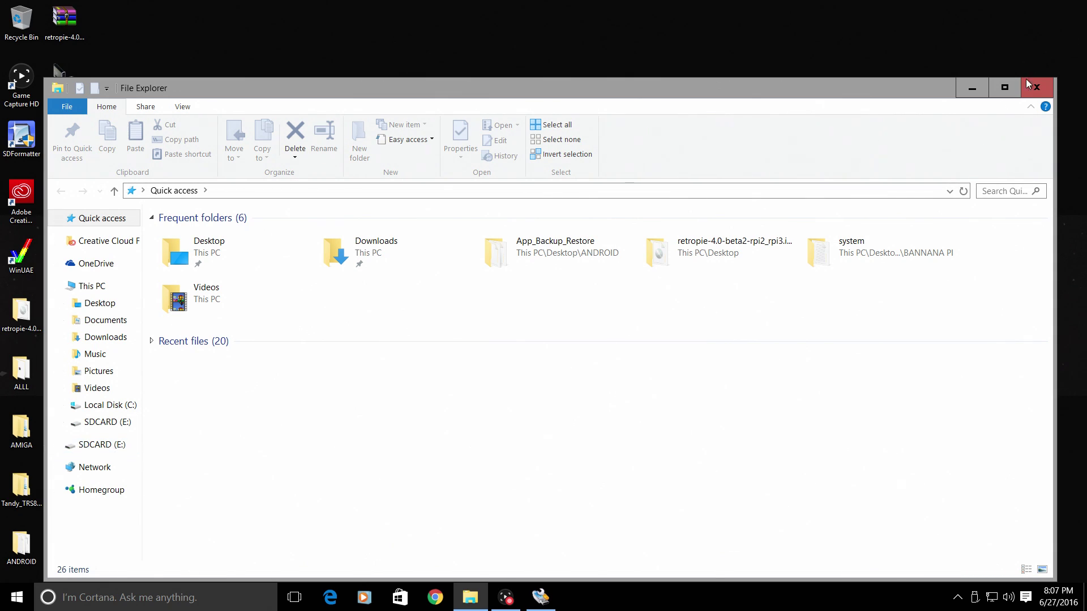
left_click(1033, 87)
left_click(645, 275)
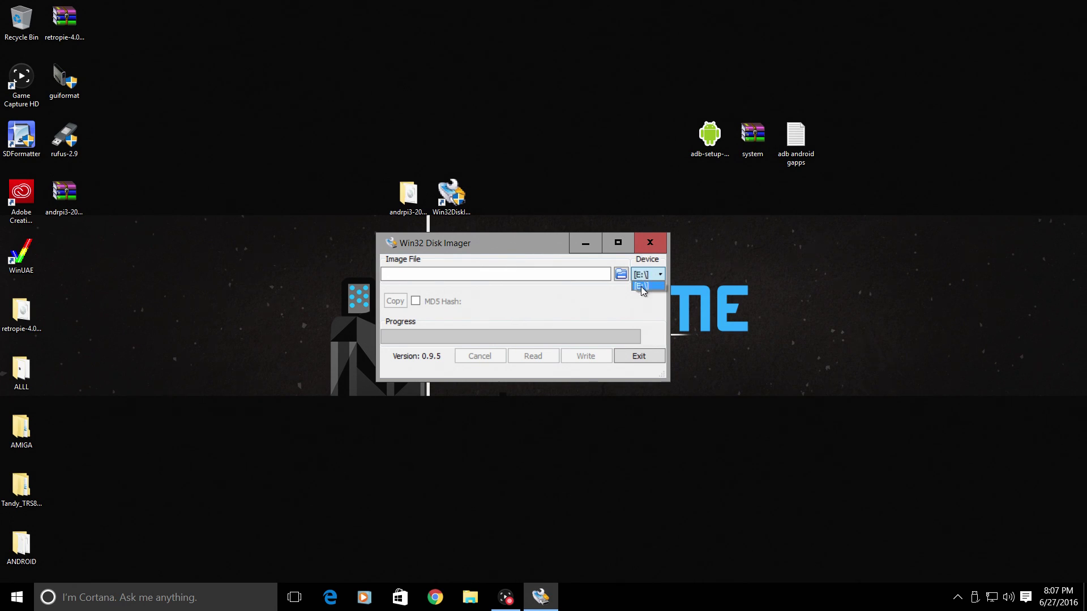
left_click(640, 287)
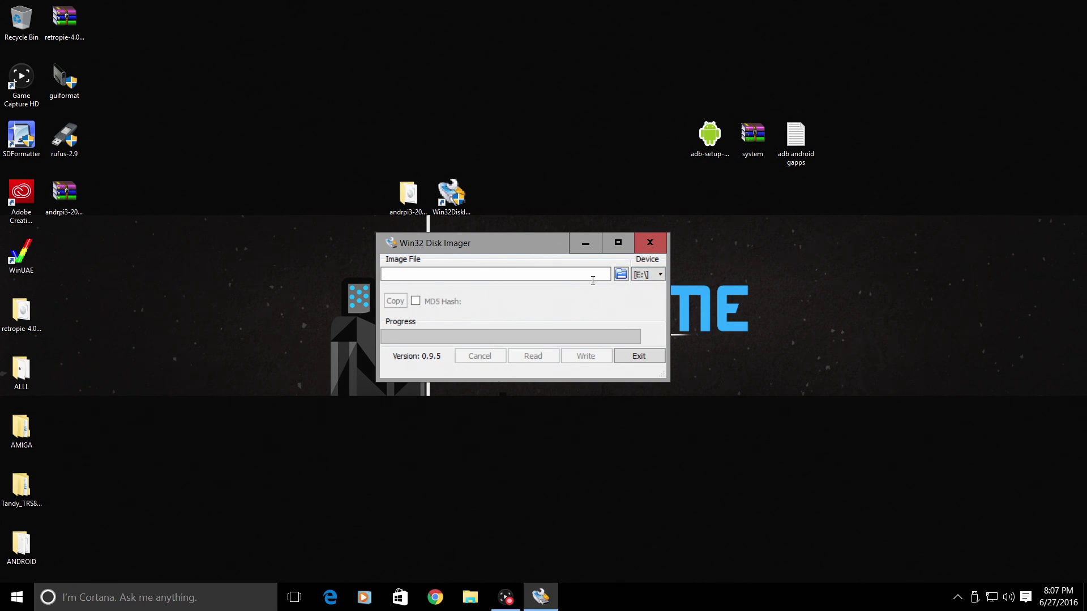
Step: Load andrpi3-20160626.img from the Desktop folder as the image and start writing it
left_click(620, 275)
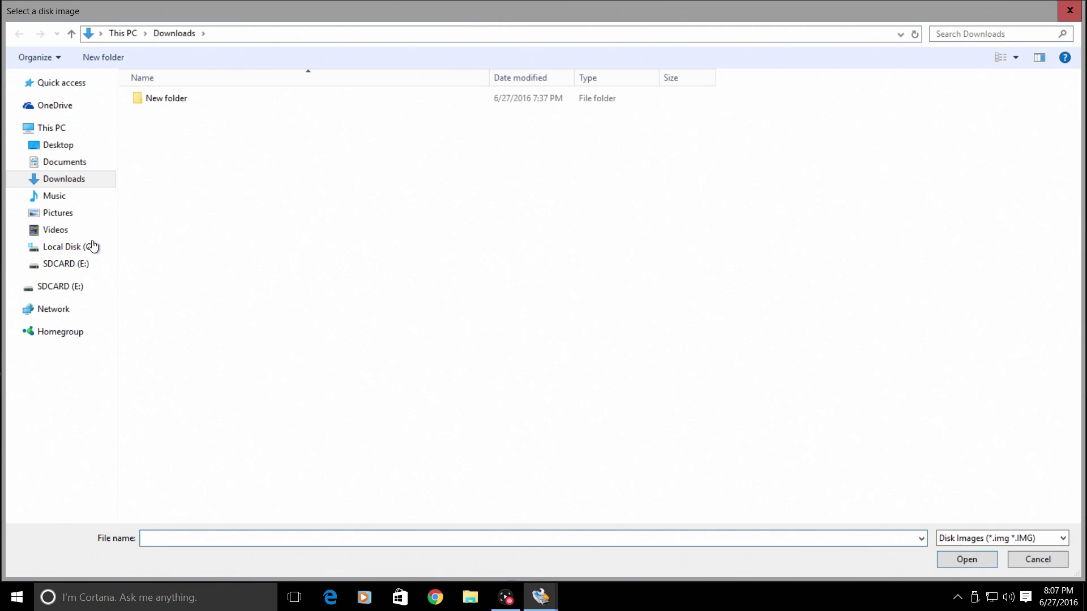
left_click(64, 150)
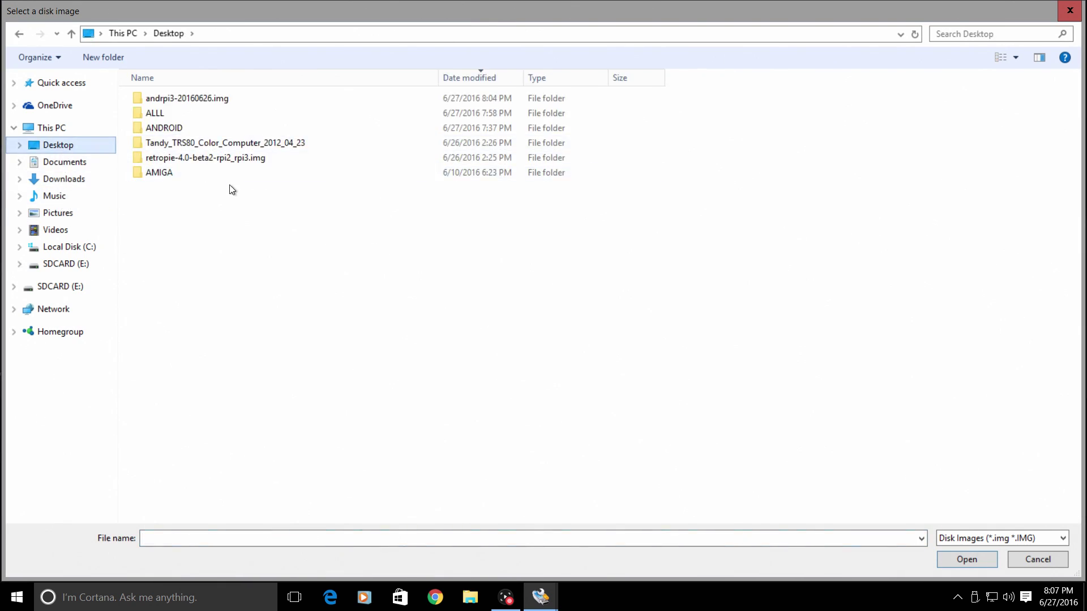
double_click(184, 101)
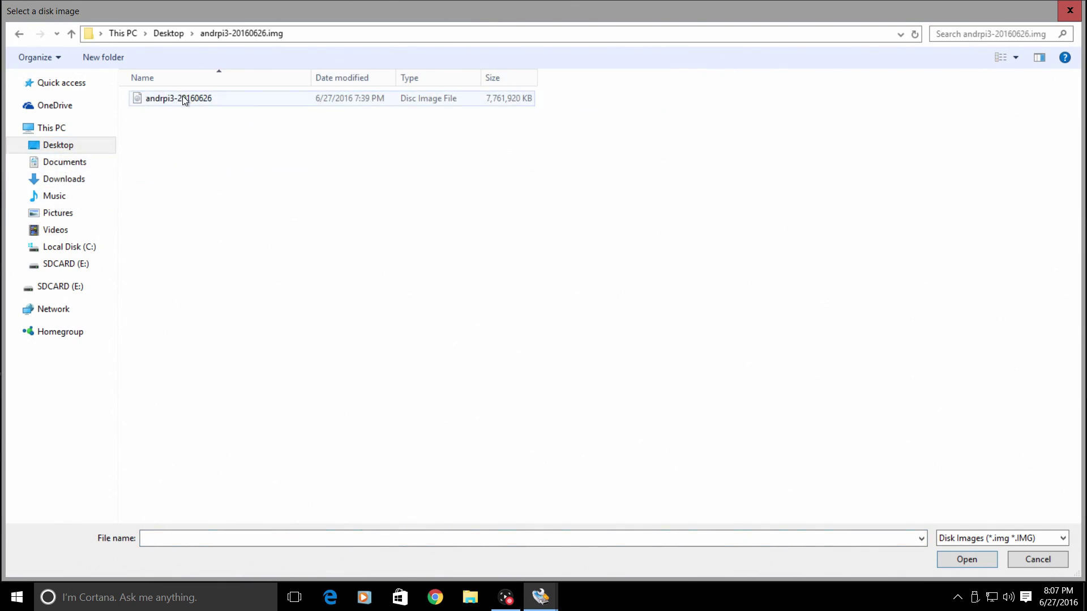
double_click(185, 101)
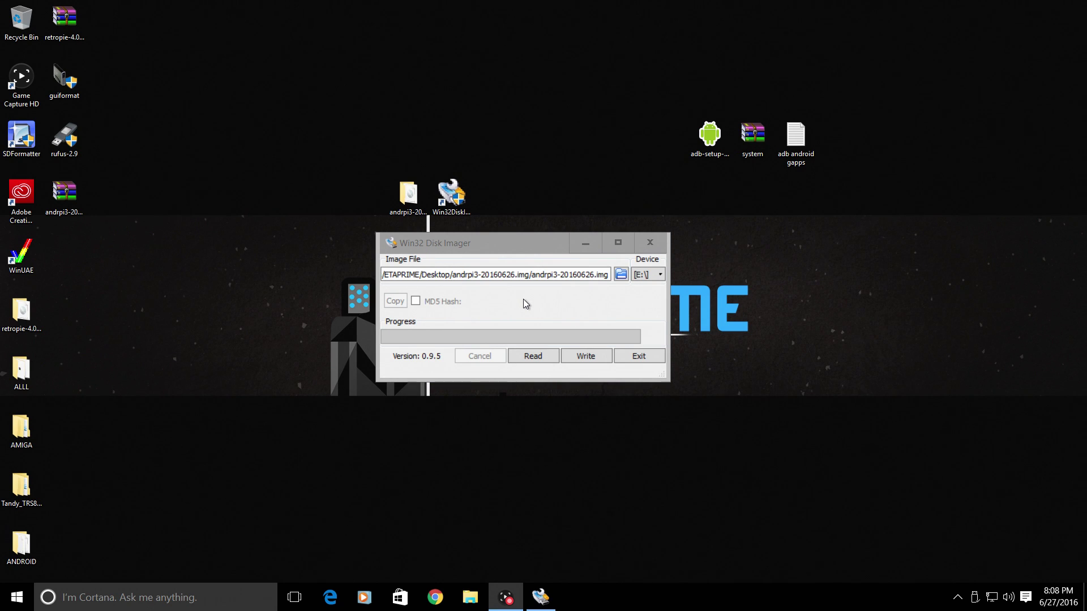
left_click(598, 357)
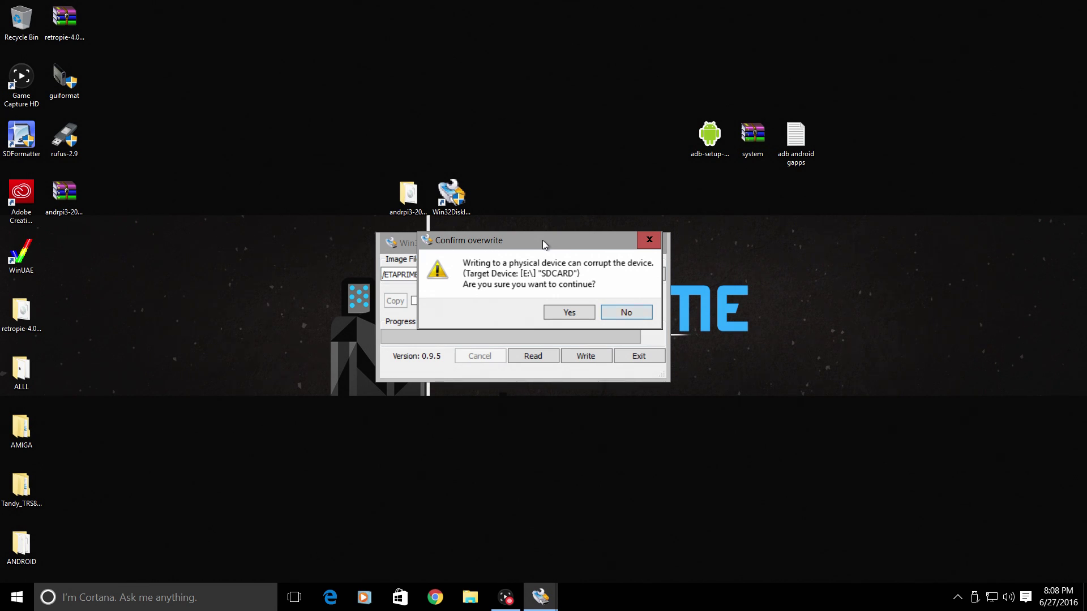
Step: Confirm overwriting the E:\ SDCARD drive so the Android image gets written
key("y")
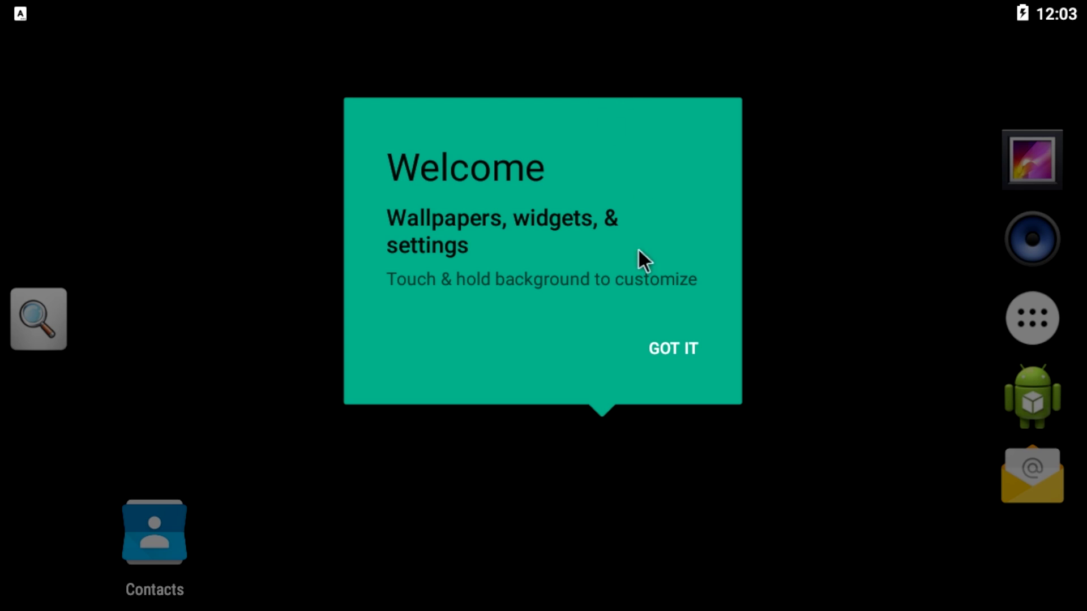
Step: Dismiss the welcome tip and open the Settings app from the app drawer
left_click(681, 350)
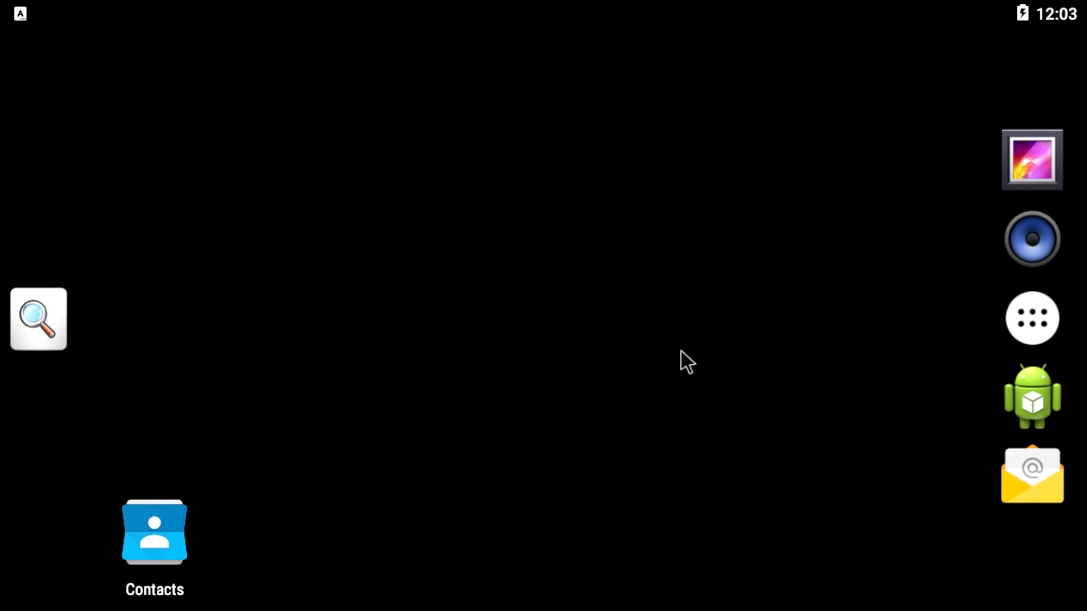
left_click(1012, 321)
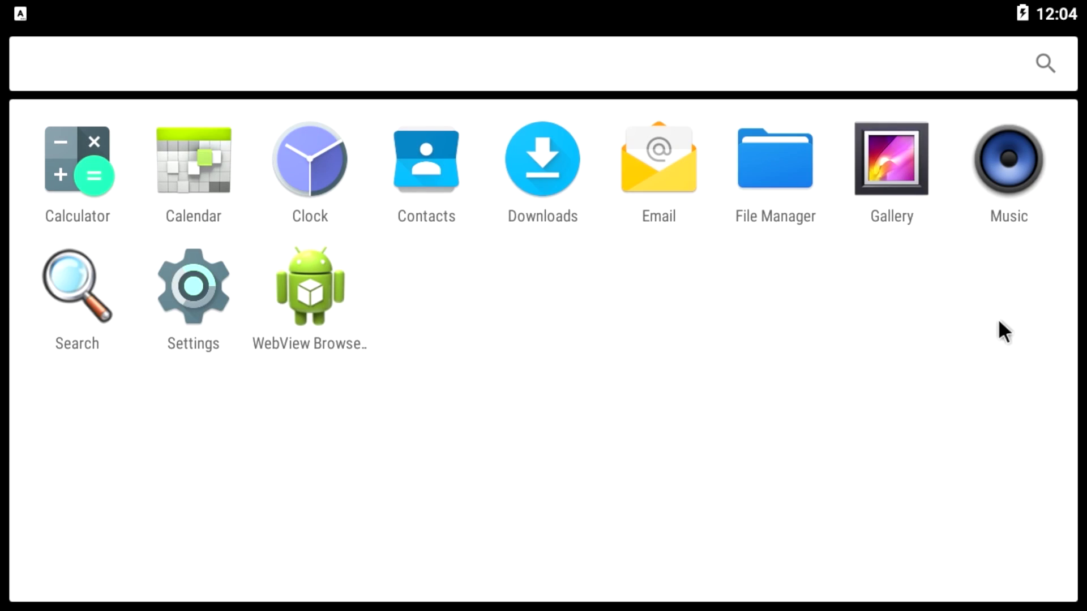
left_click(187, 292)
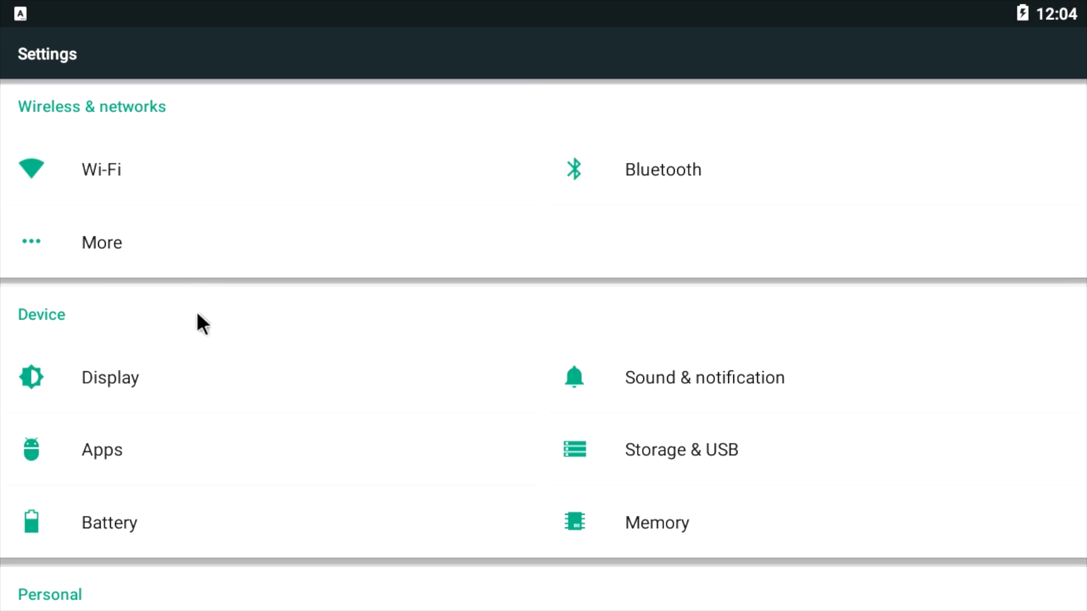
scroll(284, 332, "down", 5)
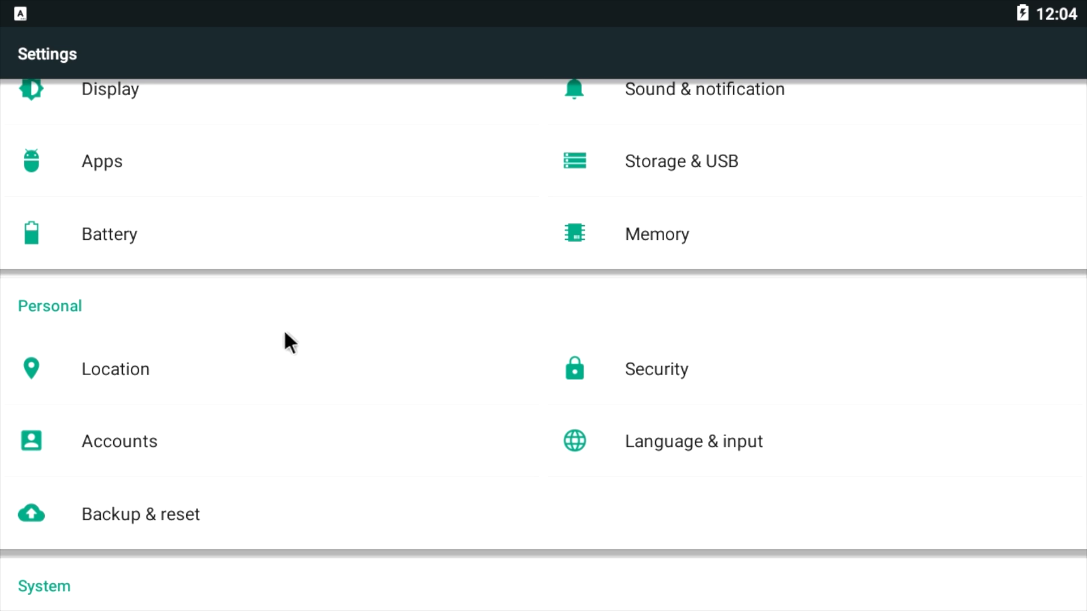
scroll(291, 345, "down", 1)
scroll(296, 356, "down", 1)
scroll(70, 164, "up", 8)
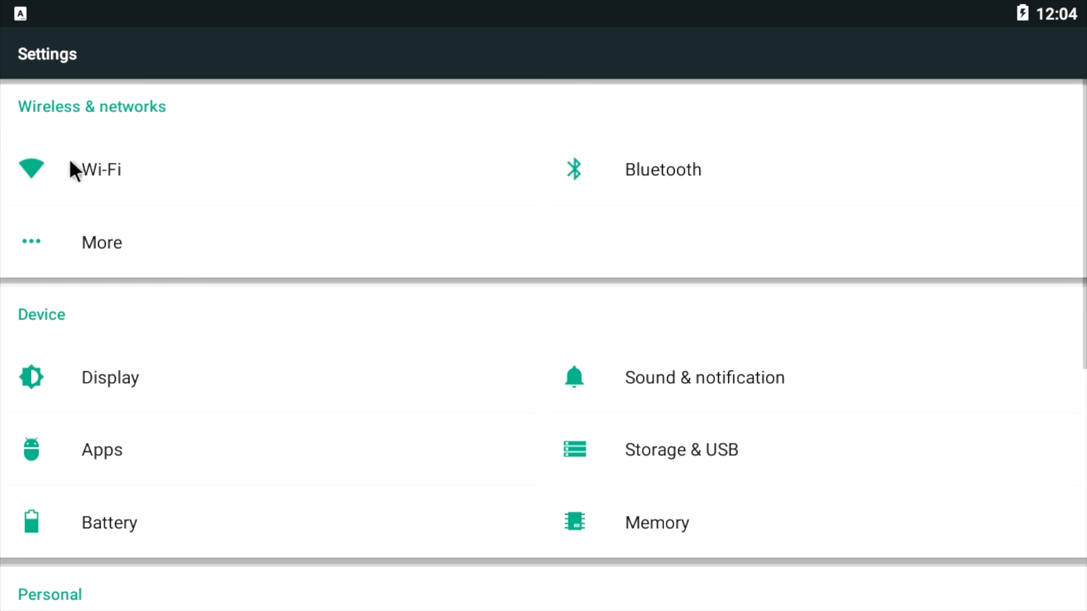
Step: Turn Wi-Fi on and join the HiDE YO KIDS HIDE YO WIFI network
left_click(87, 152)
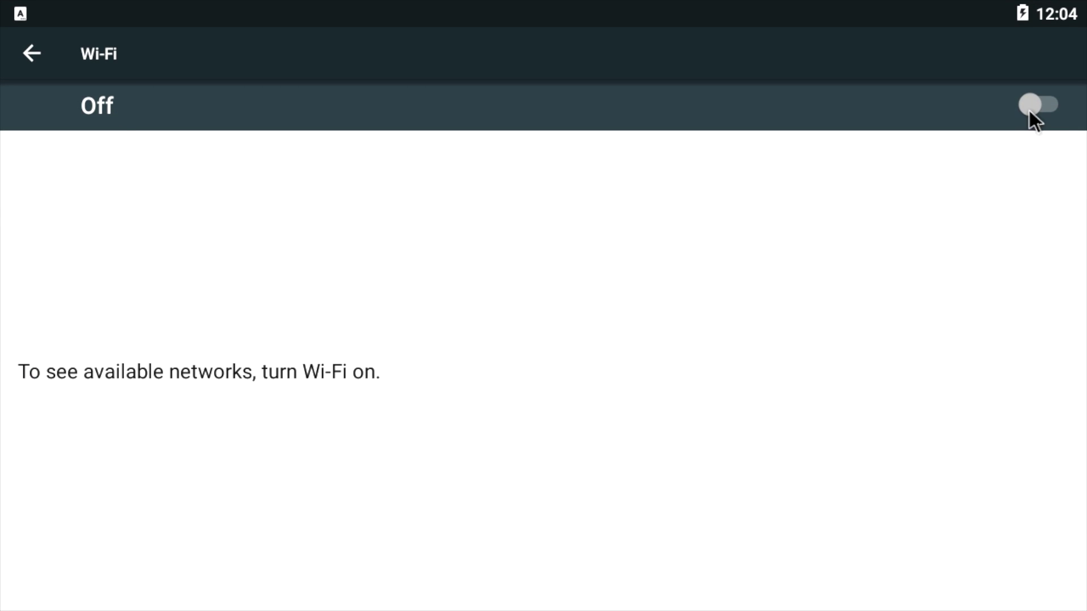
left_click(1030, 110)
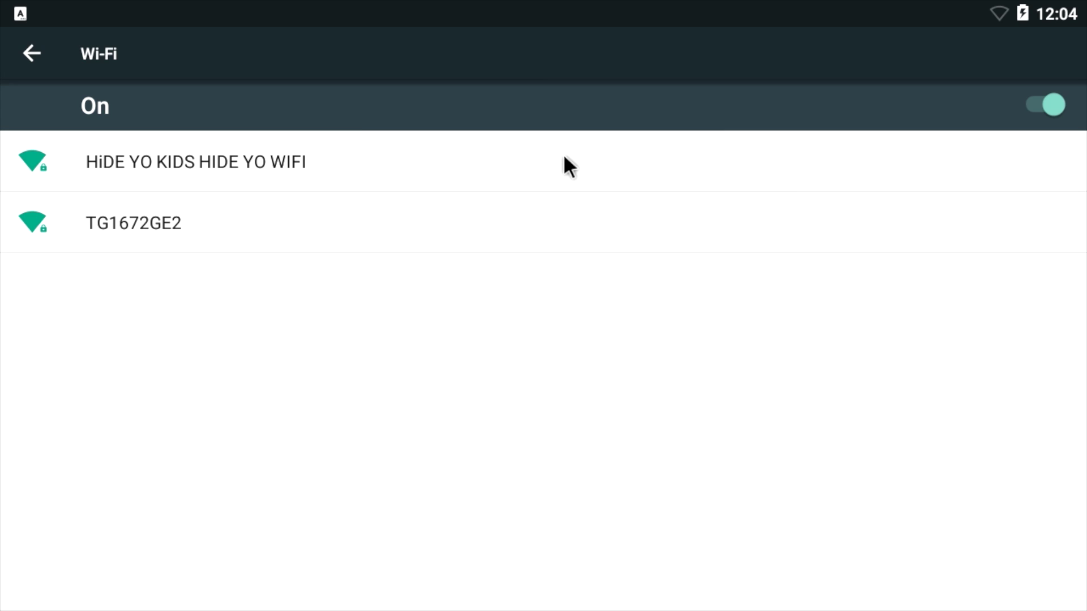
left_click(566, 165)
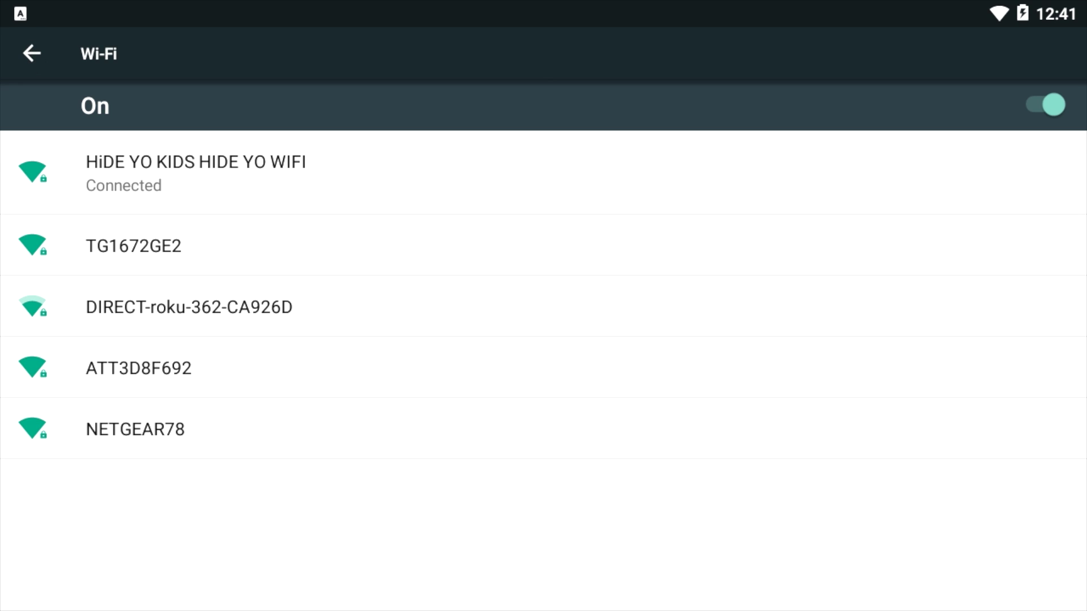
Step: From Settings, open About tablet > Status to view the device's IP address and serial details
key("Escape")
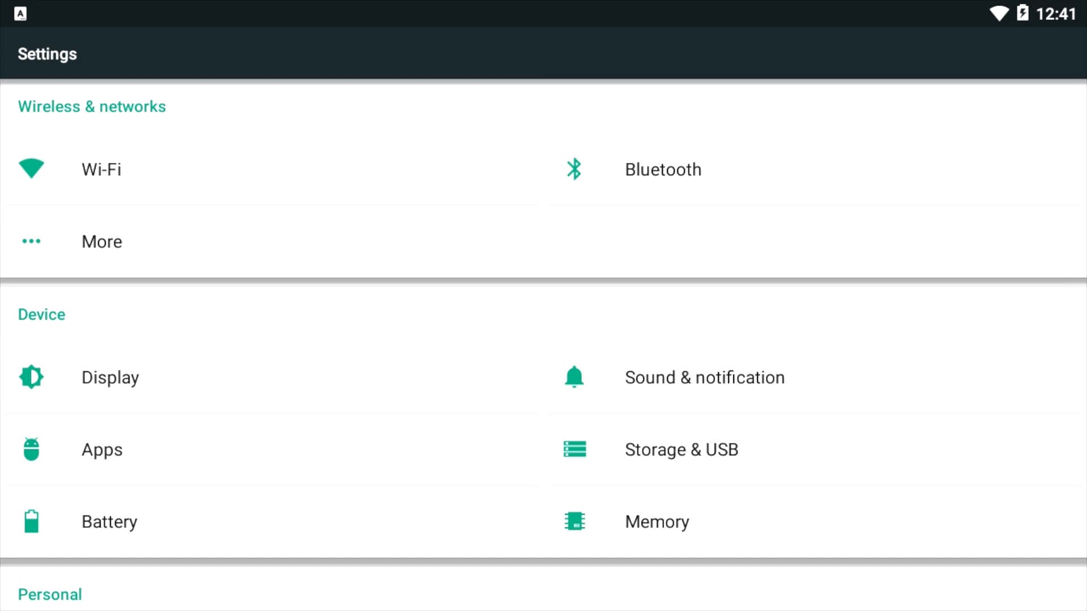
scroll(202, 195, "down", 8)
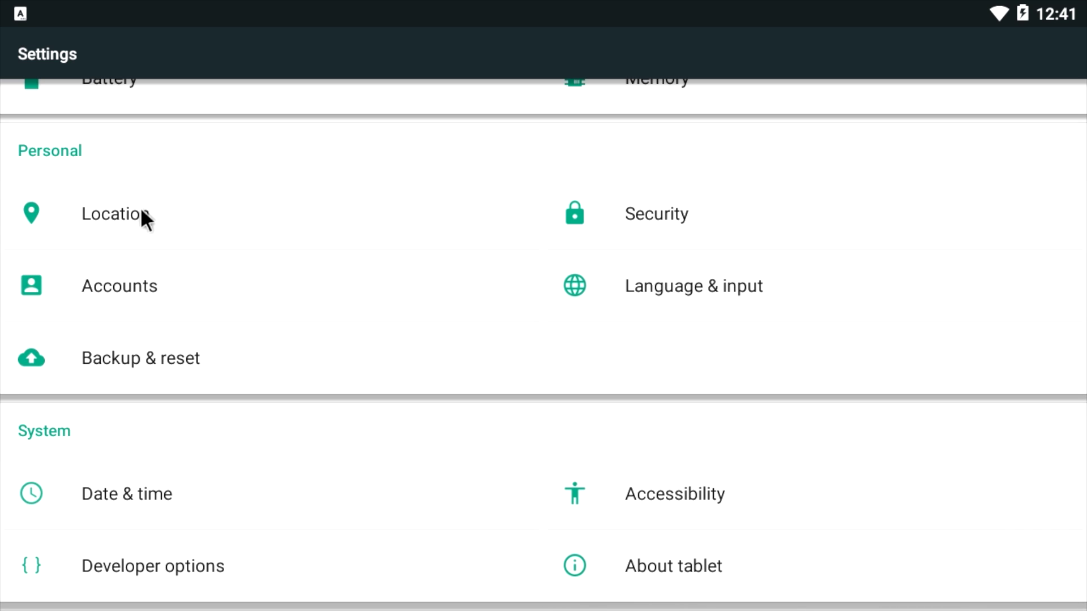
key("Return")
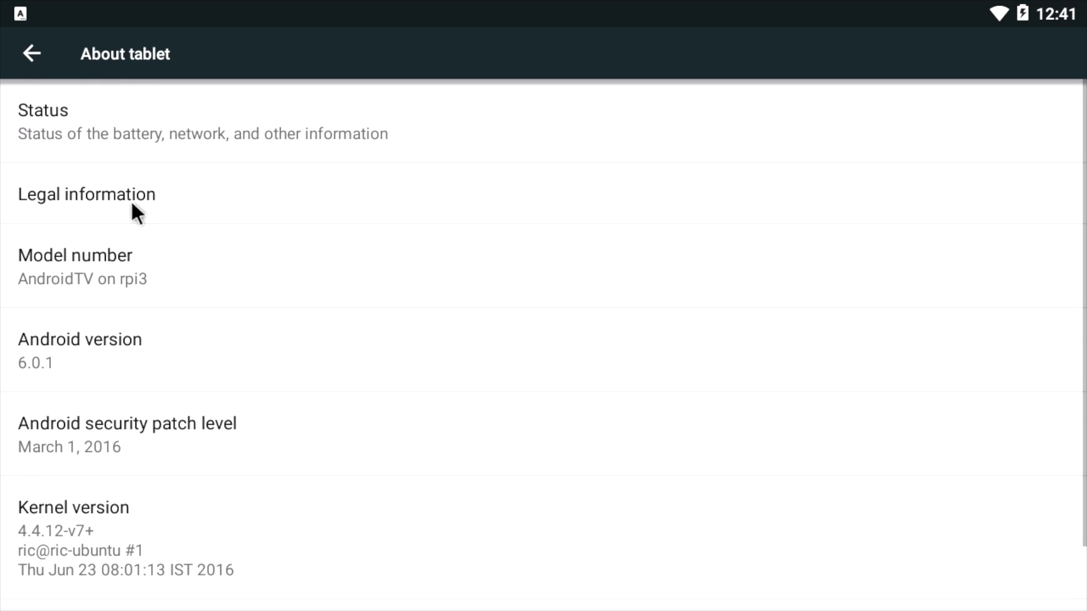
left_click(50, 120)
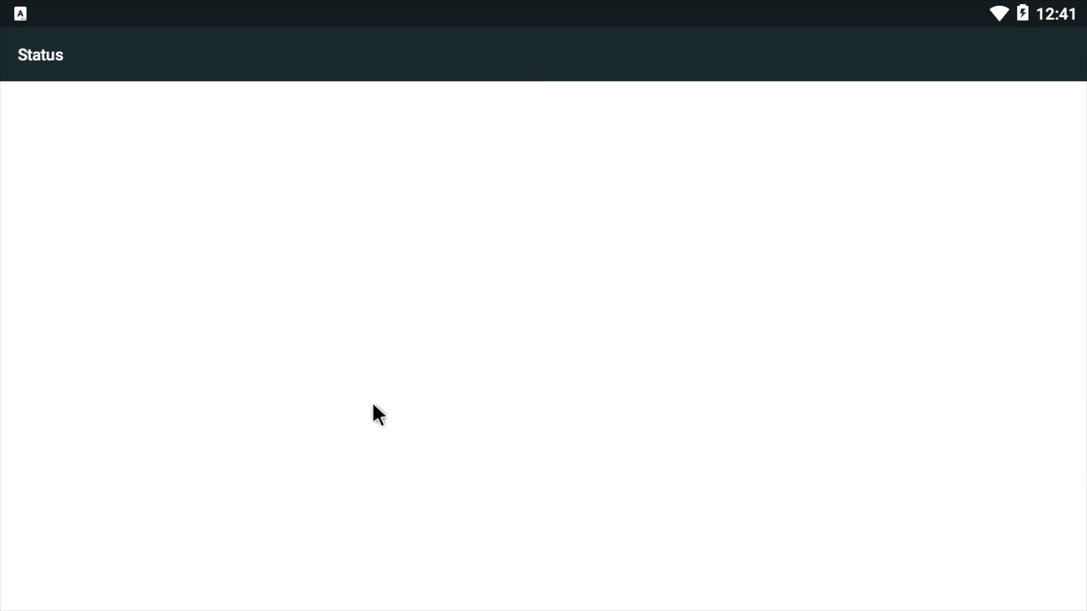
scroll(342, 291, "down", 2)
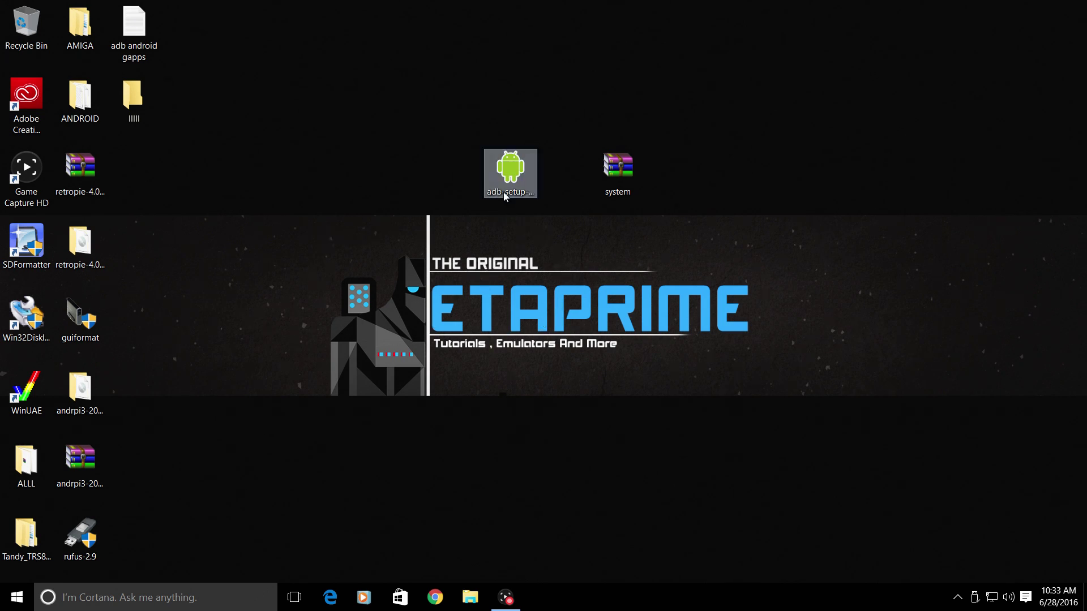
Step: Run adb-setup to install ADB and Fastboot system-wide, answering y, y, n to skip device drivers
double_click(523, 187)
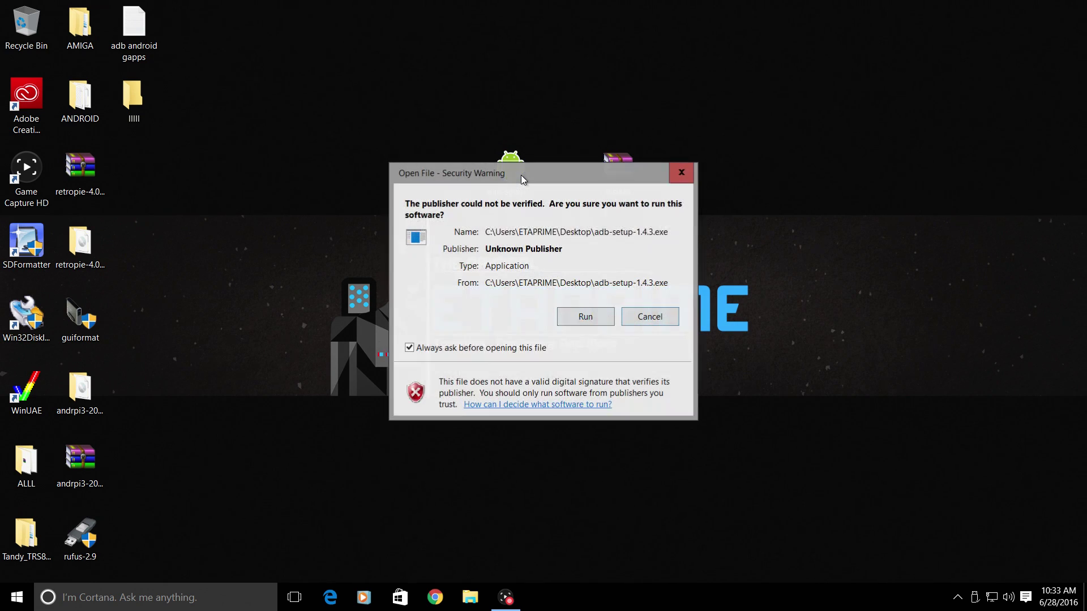
left_click(599, 316)
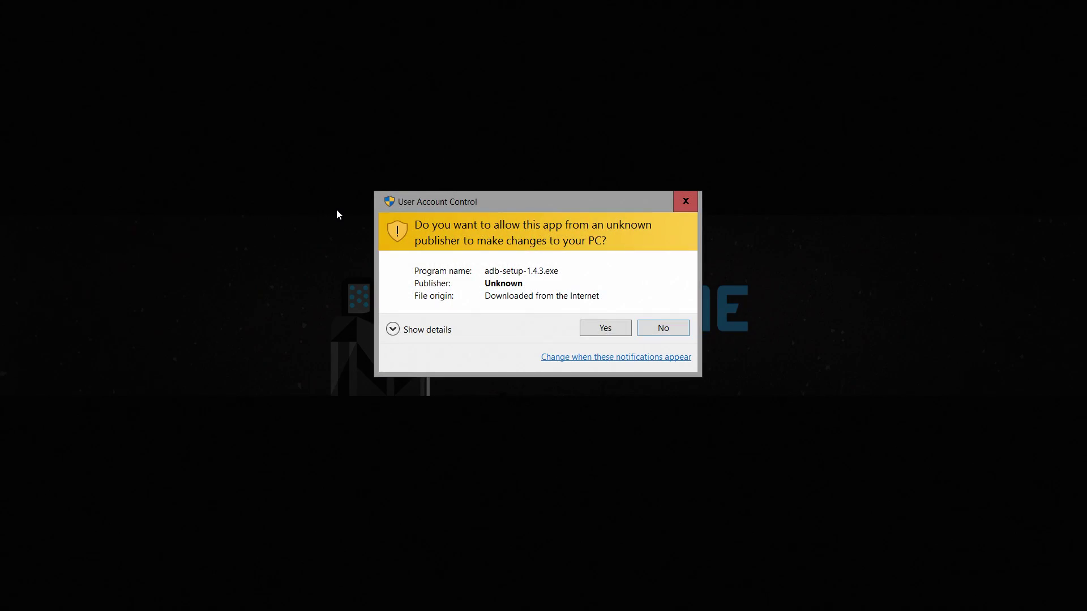
left_click(610, 329)
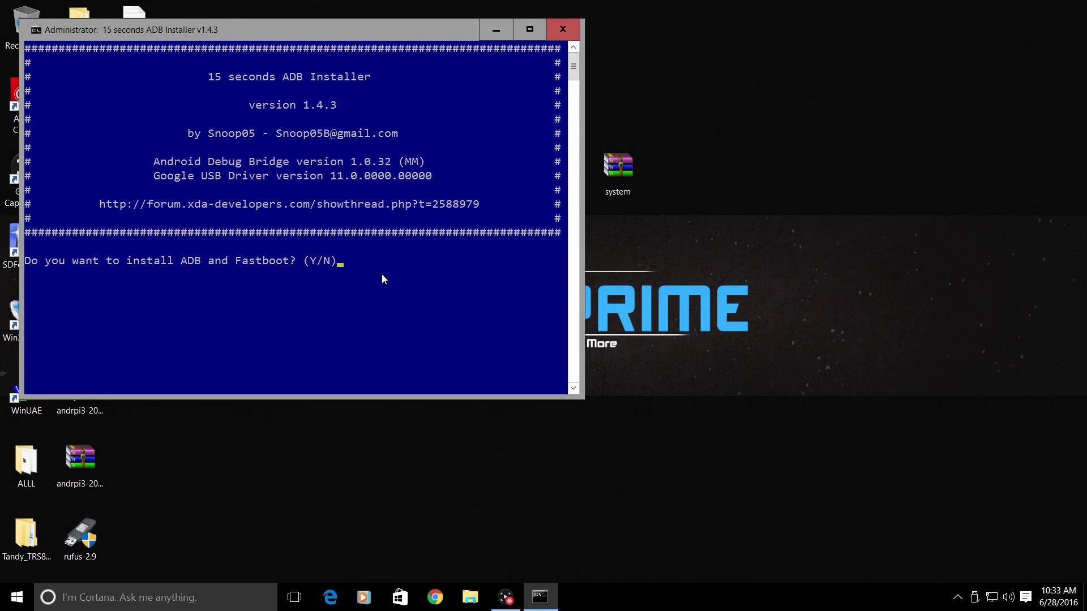
type("y")
key("Return")
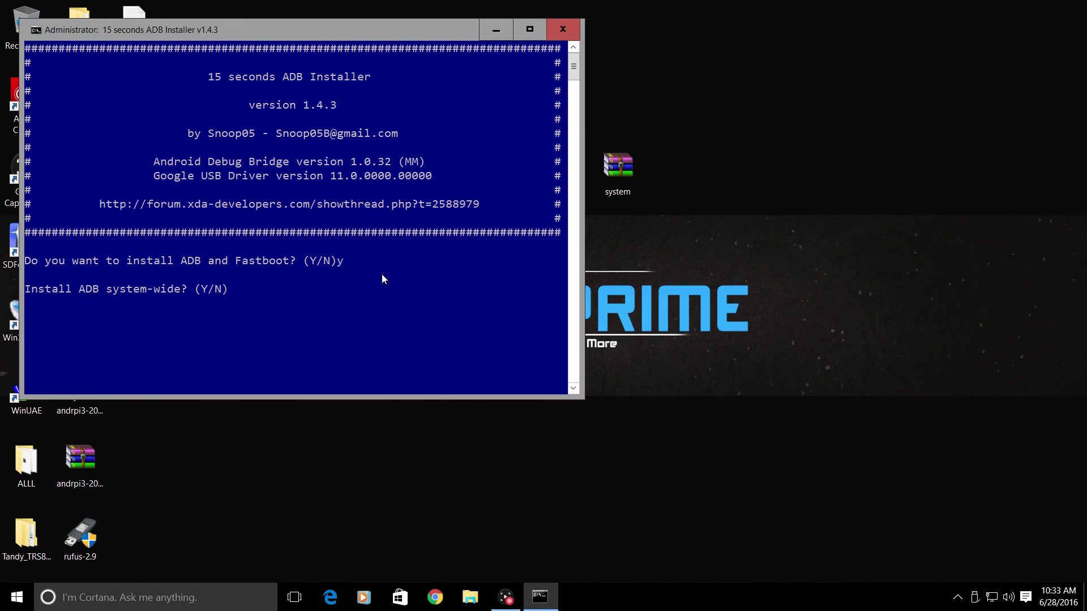
type("y")
key("Return")
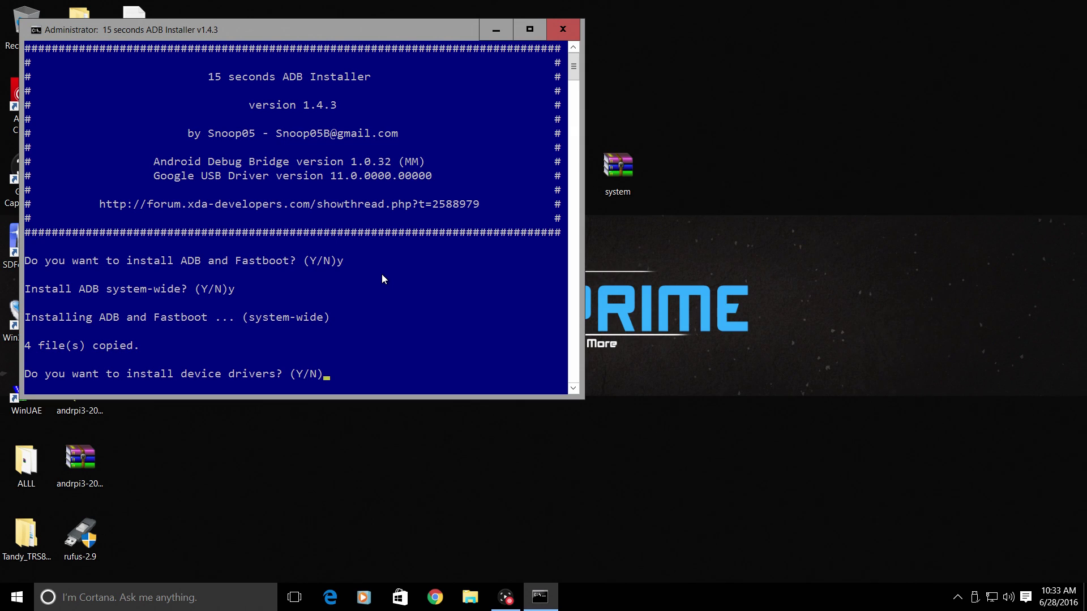
type("n")
key("Return")
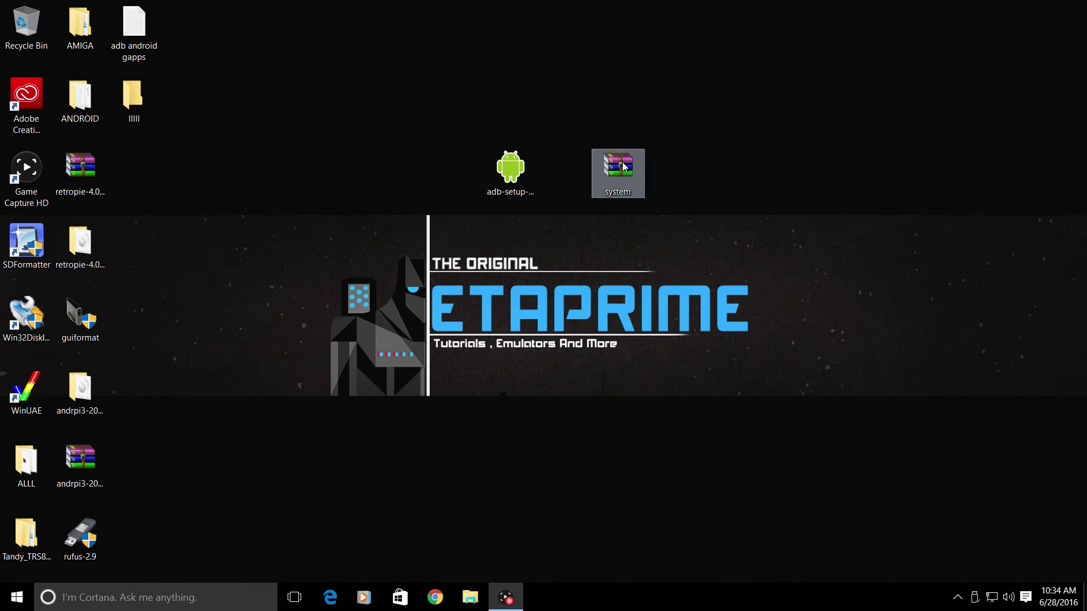
Step: Extract the system archive to a system folder on the desktop and arrange the icons
right_click(623, 165)
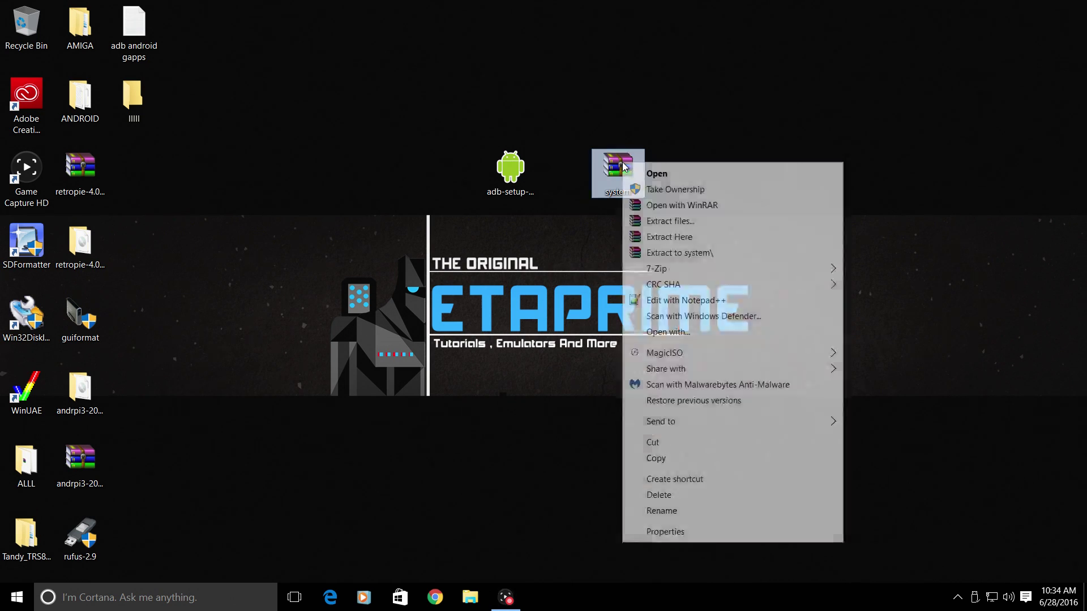
left_click(678, 253)
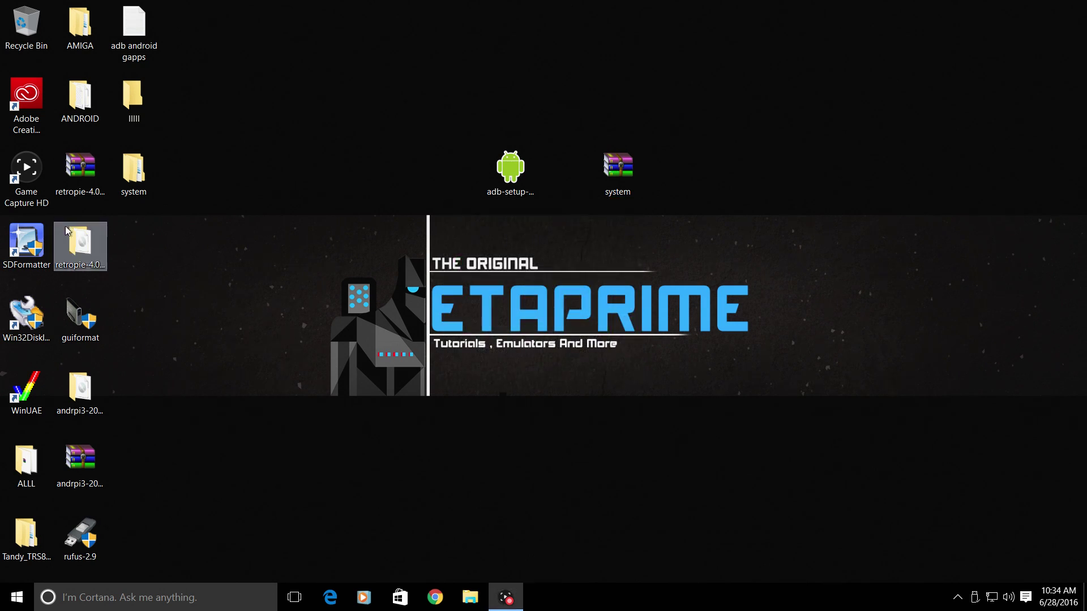
mouse_move(133, 170)
left_mouse_down()
mouse_move(455, 241)
mouse_move(670, 200)
mouse_move(654, 192)
mouse_move(562, 205)
mouse_move(99, 171)
mouse_move(131, 171)
left_mouse_up()
left_click_drag(672, 177, 566, 177)
Step: Browse the extracted system subfolders, go back up, and select the adb android gapps notes
double_click(565, 173)
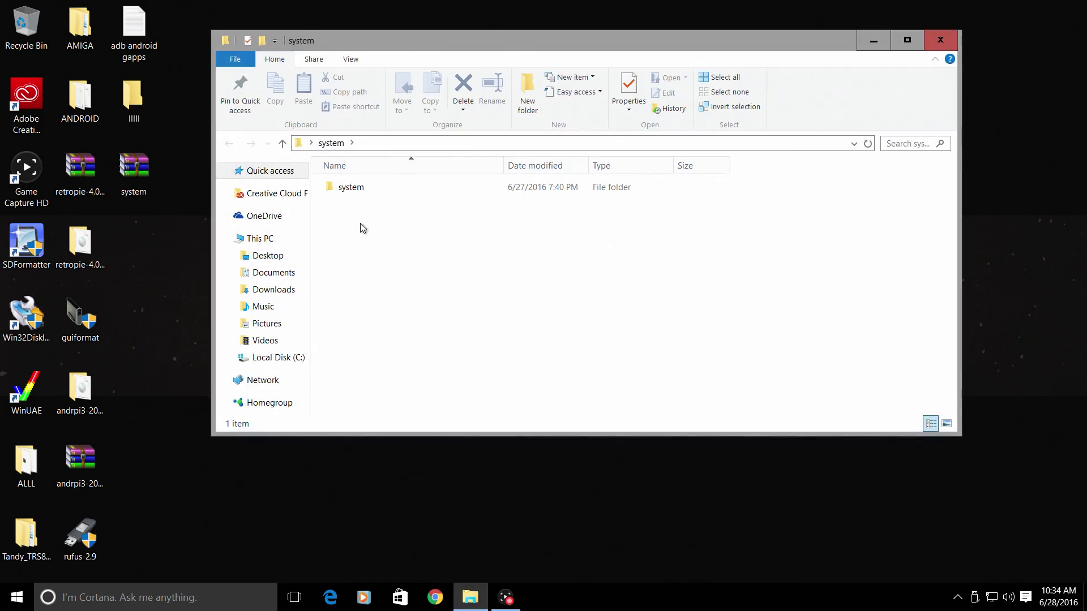
double_click(351, 187)
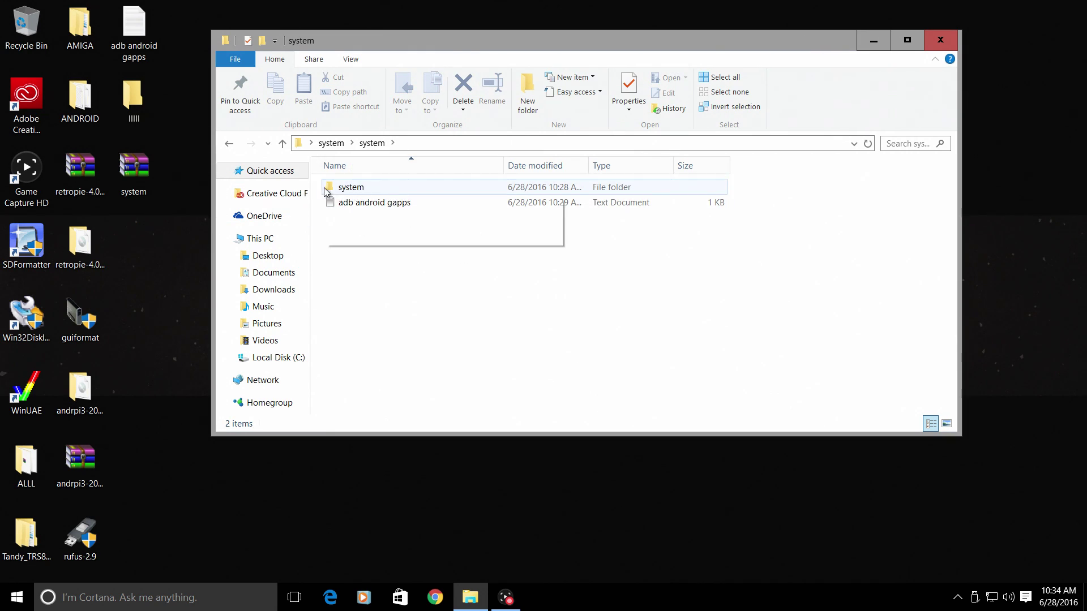
double_click(353, 189)
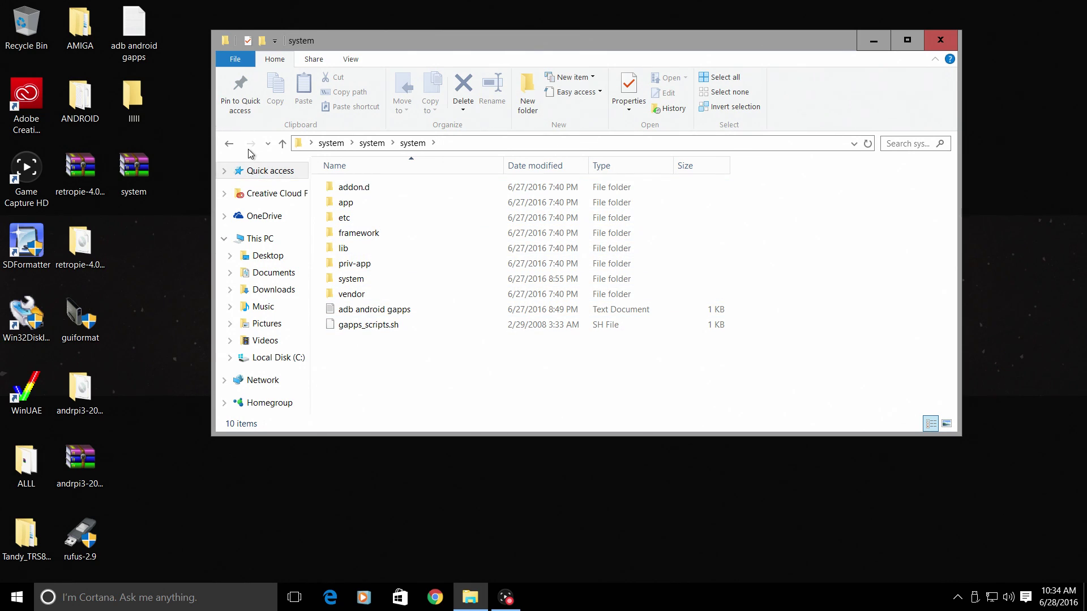
left_click(228, 143)
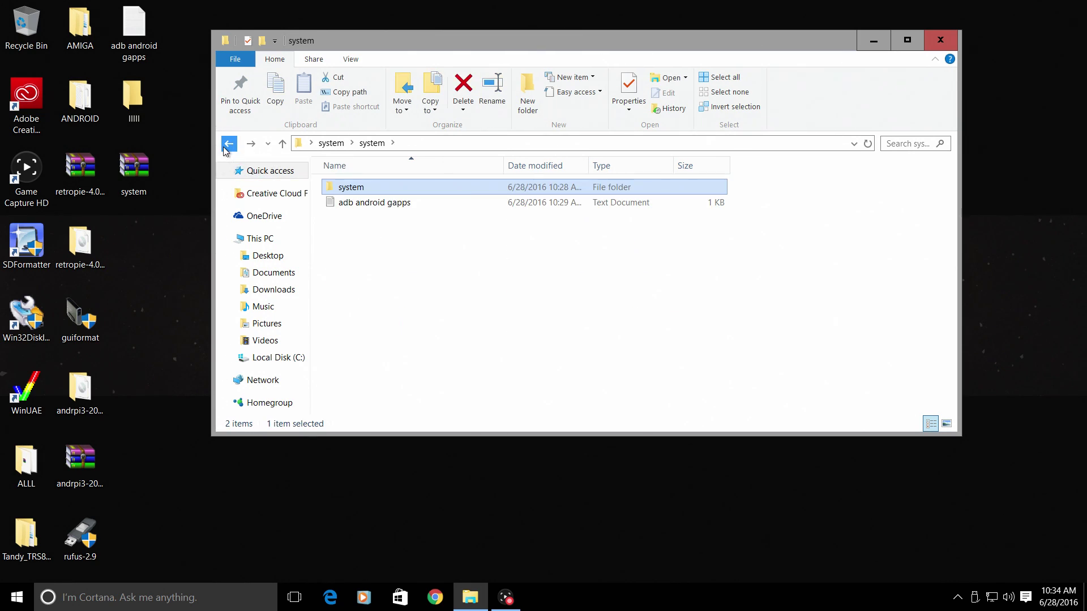
left_click(355, 206)
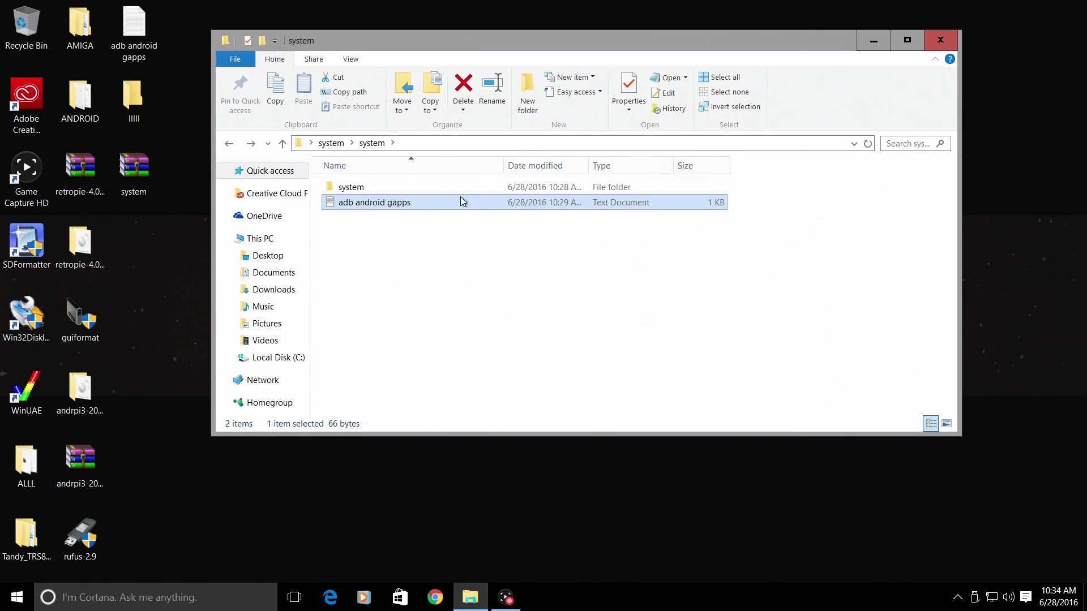
Step: Open the adb android gapps notes in Notepad snapped right, with File Explorer snapped left
double_click(362, 205)
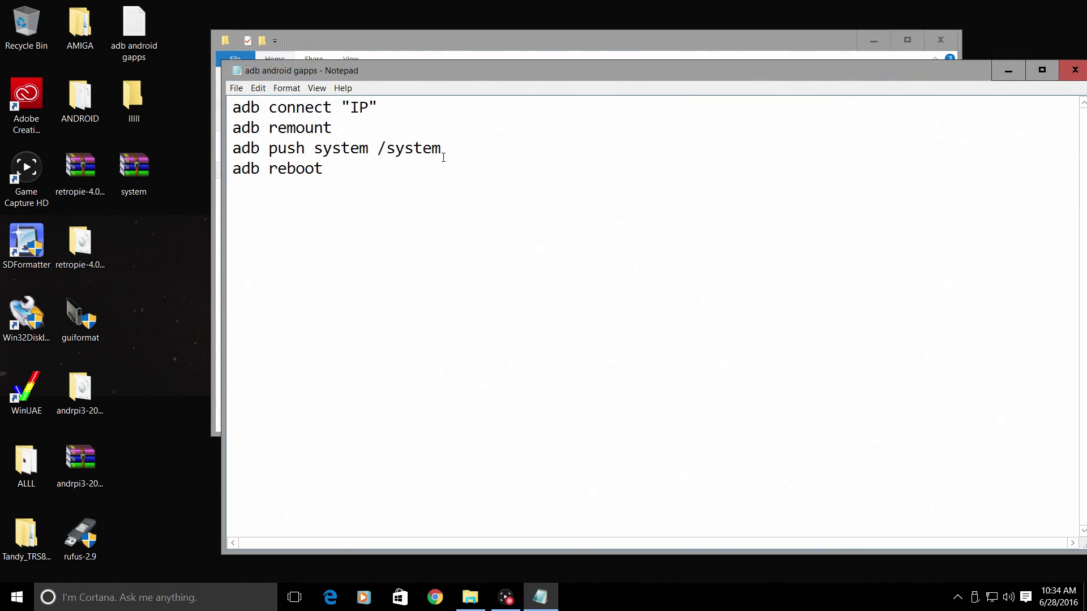
left_click_drag(430, 66, 1083, 100)
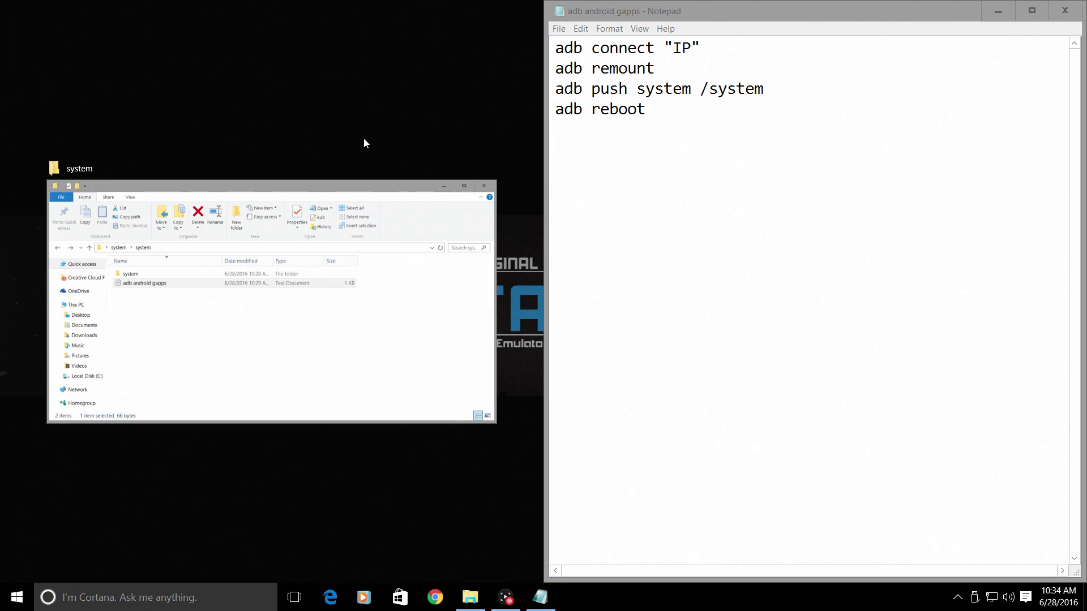
left_click(402, 355)
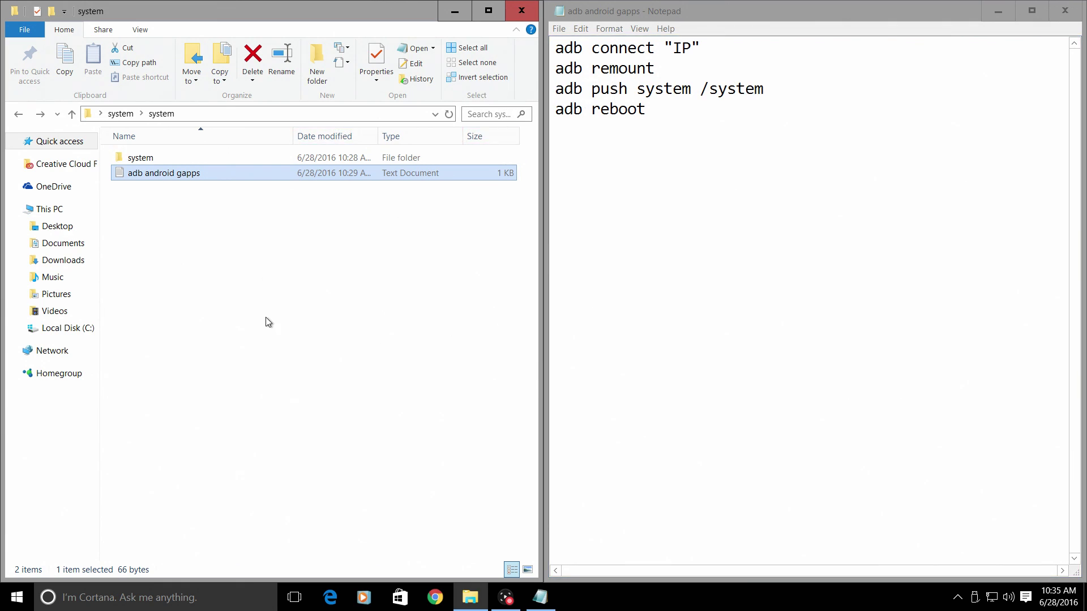
left_click(310, 290)
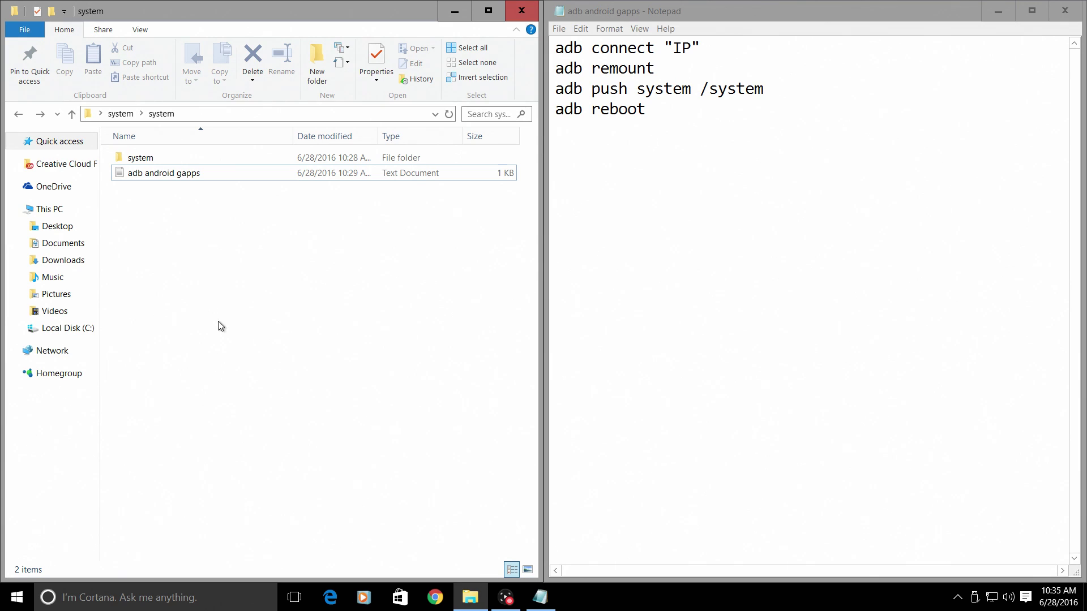
Step: Open a command window in the system folder and position it beside the notes
right_click(286, 372)
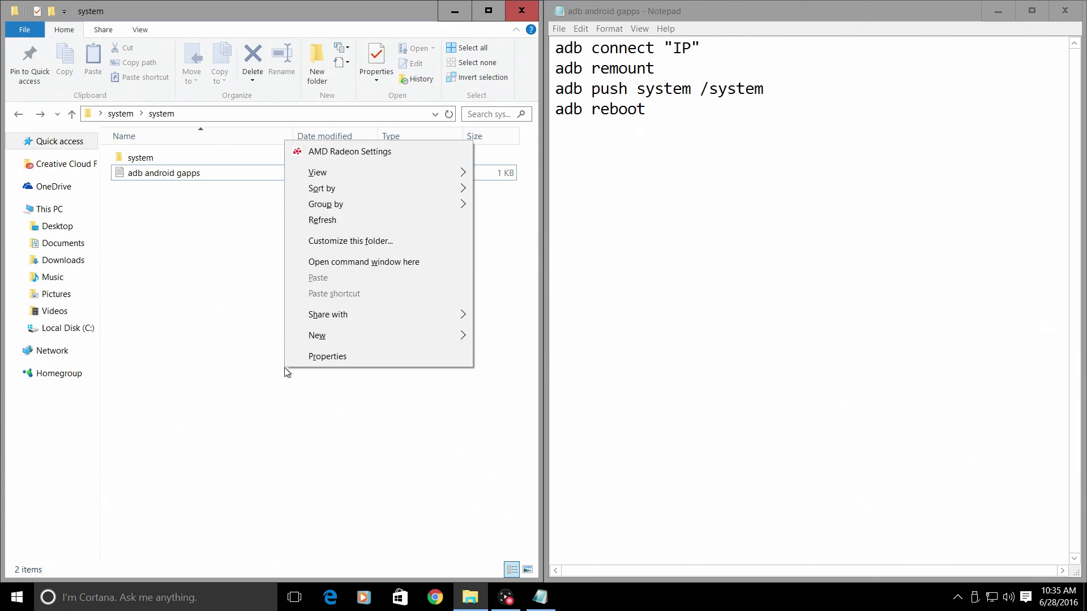
left_click(353, 266)
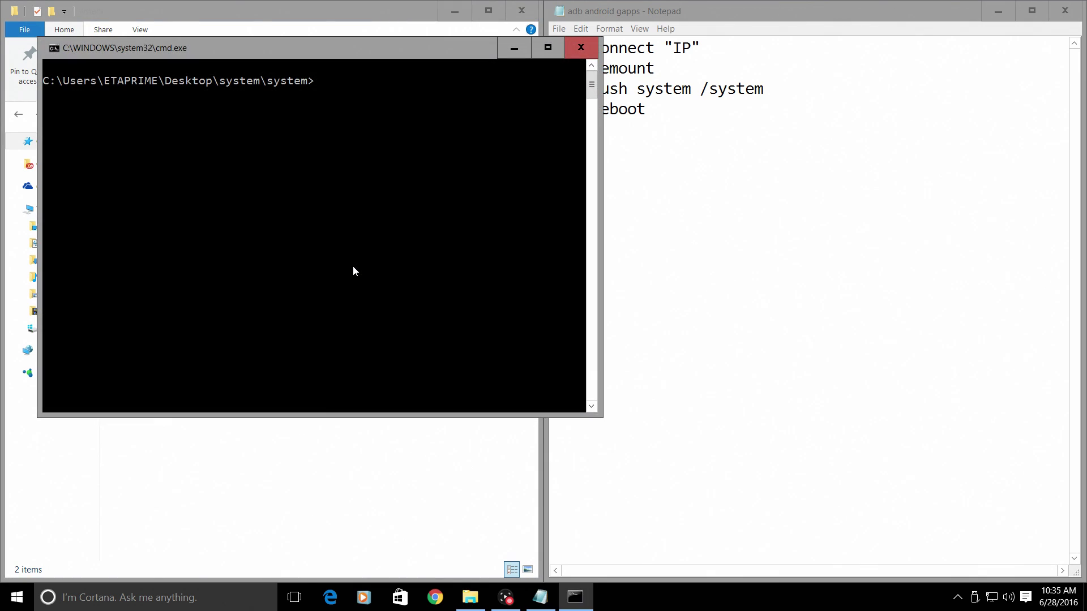
left_click_drag(313, 48, 588, 168)
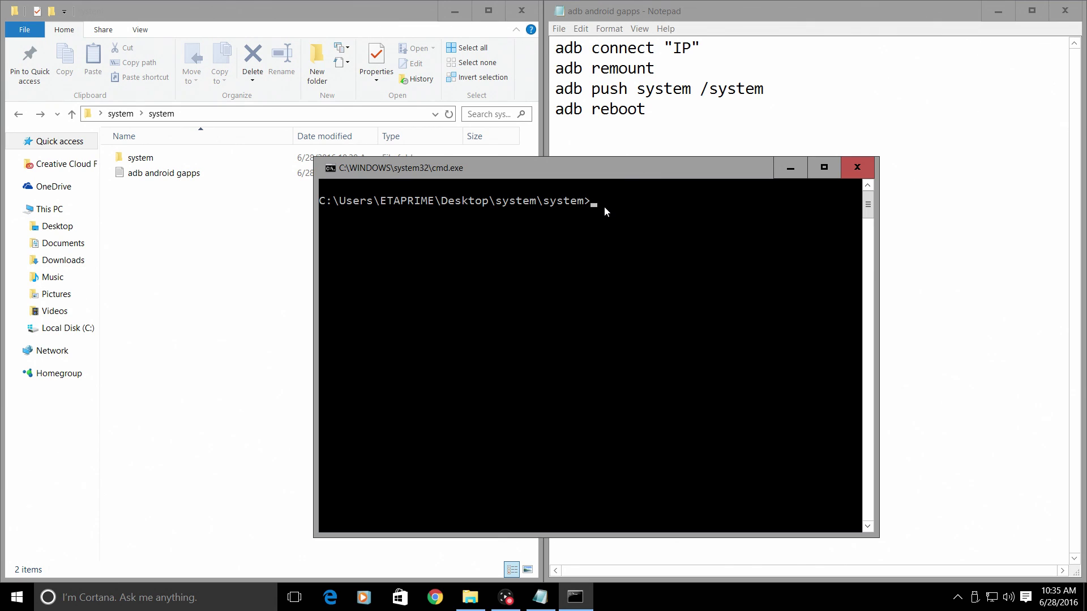
Step: Connect adb to the Raspberry Pi at 192.168.10.177, then enter the remount command
type("adb connect 192.168.10.177")
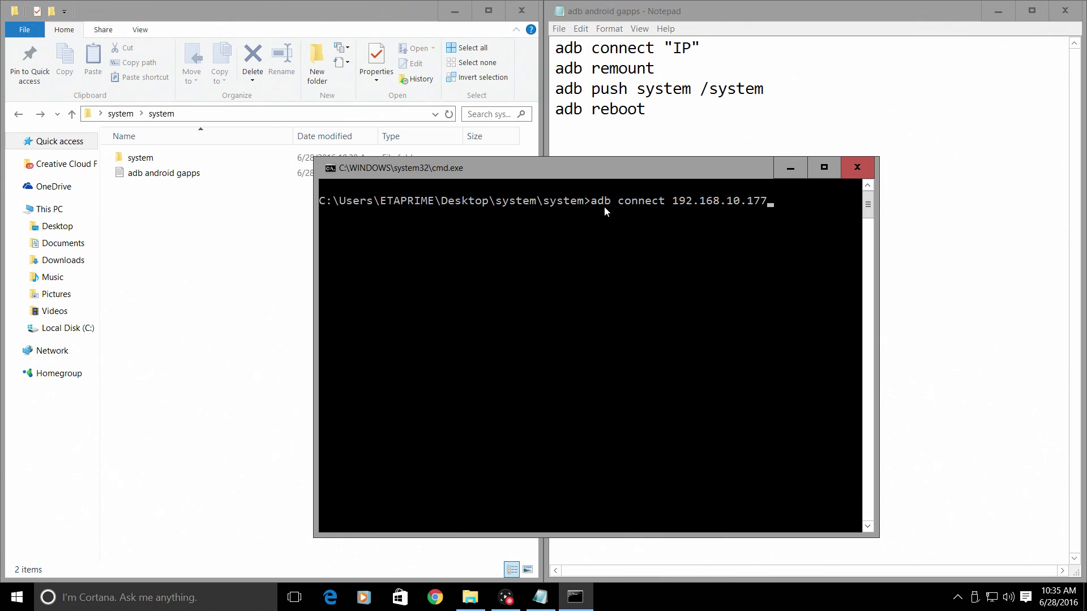
key("Return")
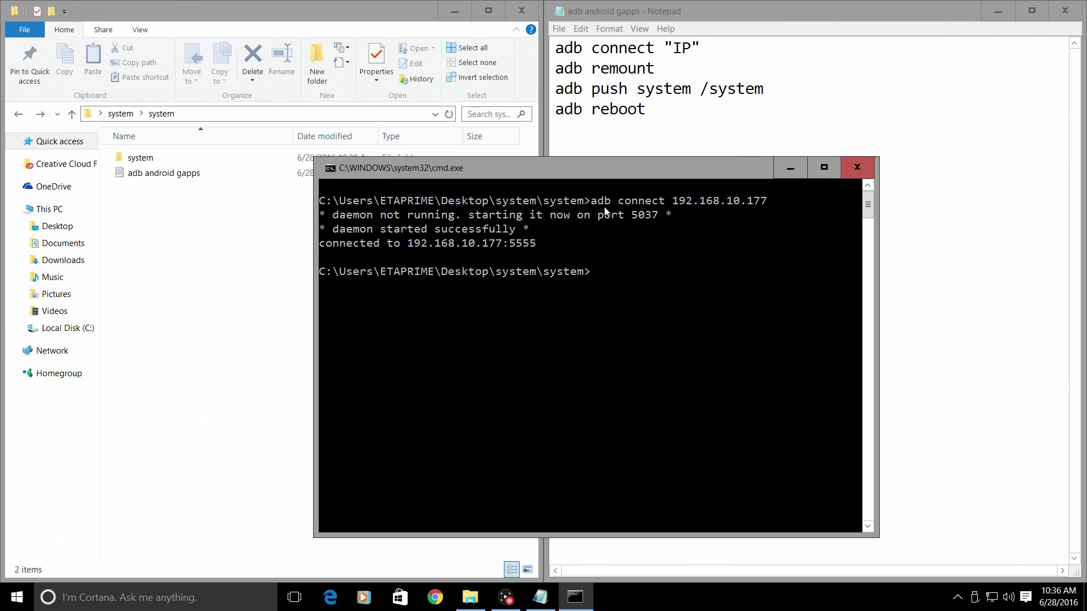
type("db remount")
Step: Remount the Pi's system partition and push the system folder to /system (164 files pushed)
key("Return")
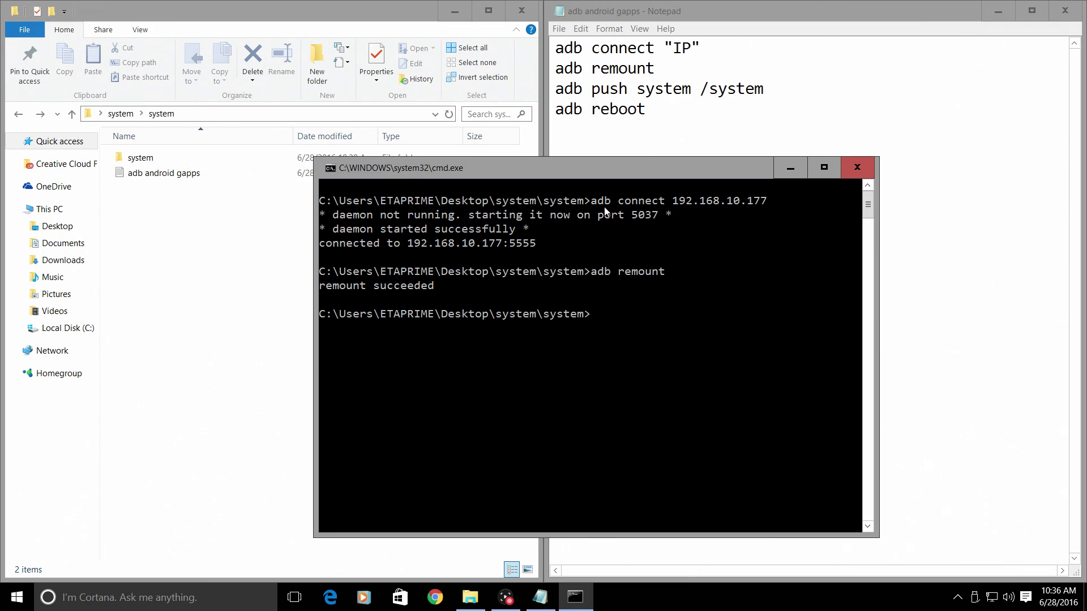
type("adb push system /system")
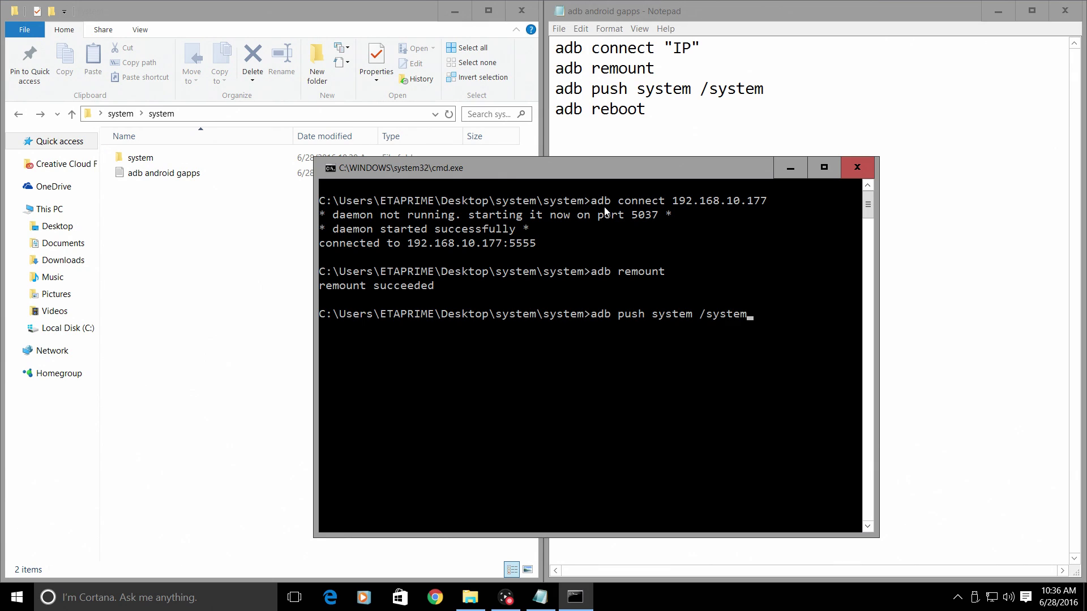
key("Return")
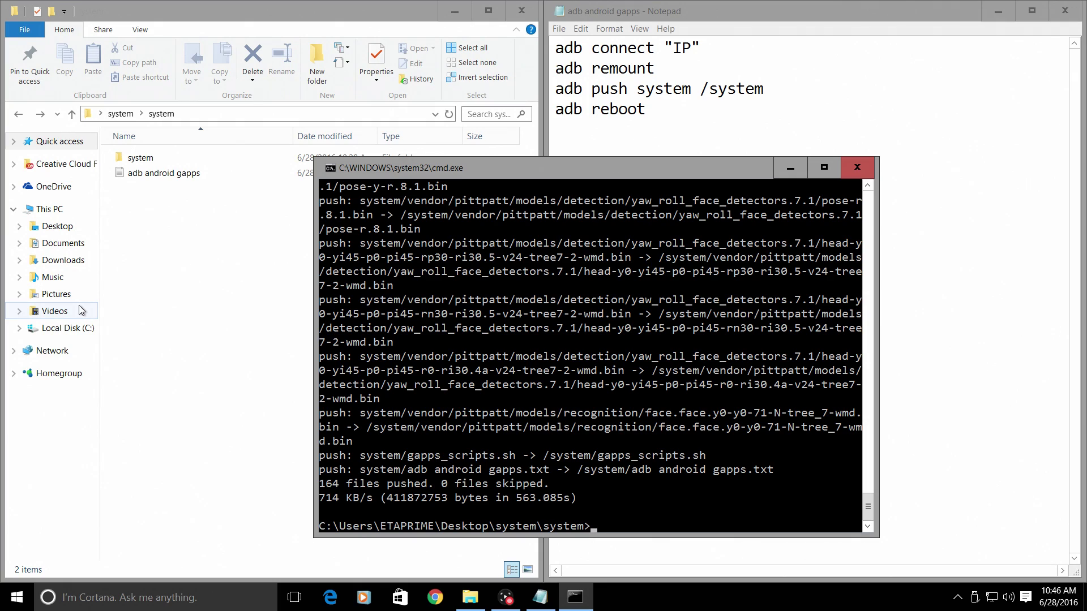
Step: Reboot the Raspberry Pi with adb reboot
type("db reboot")
key("Return")
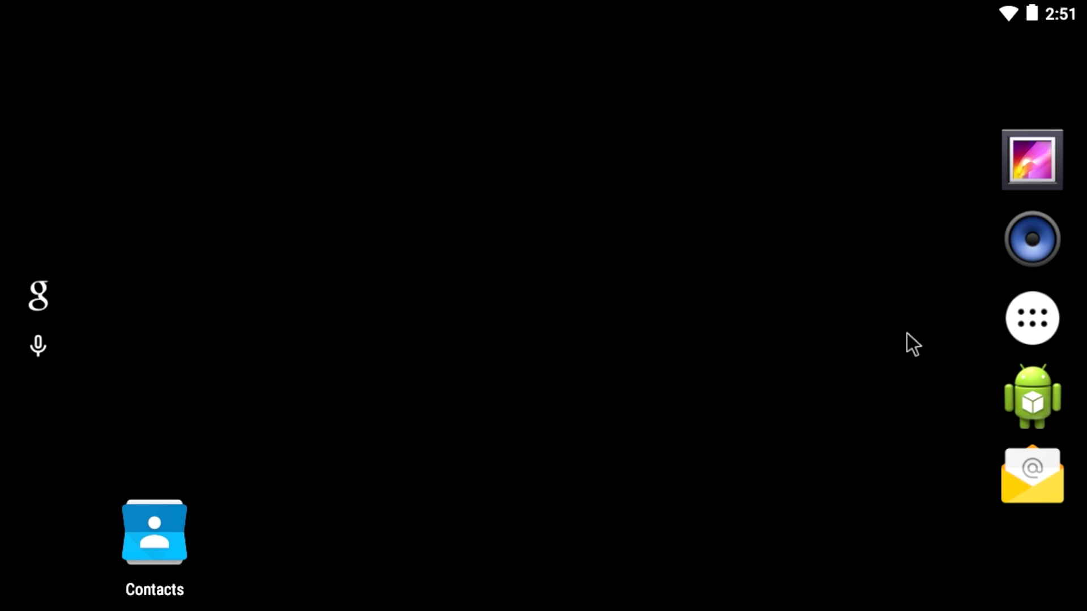
Step: Pull down and dismiss the quick settings panel, then show all installed apps including Play Store
left_click_drag(681, 8, 650, 152)
left_click_drag(651, 39, 648, 517)
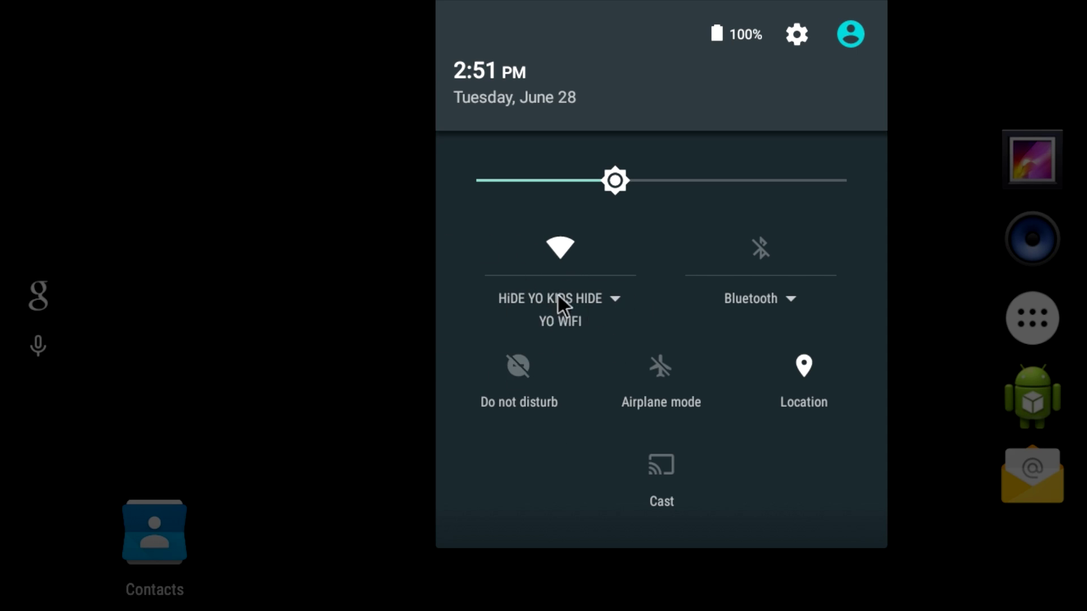
left_click(317, 307)
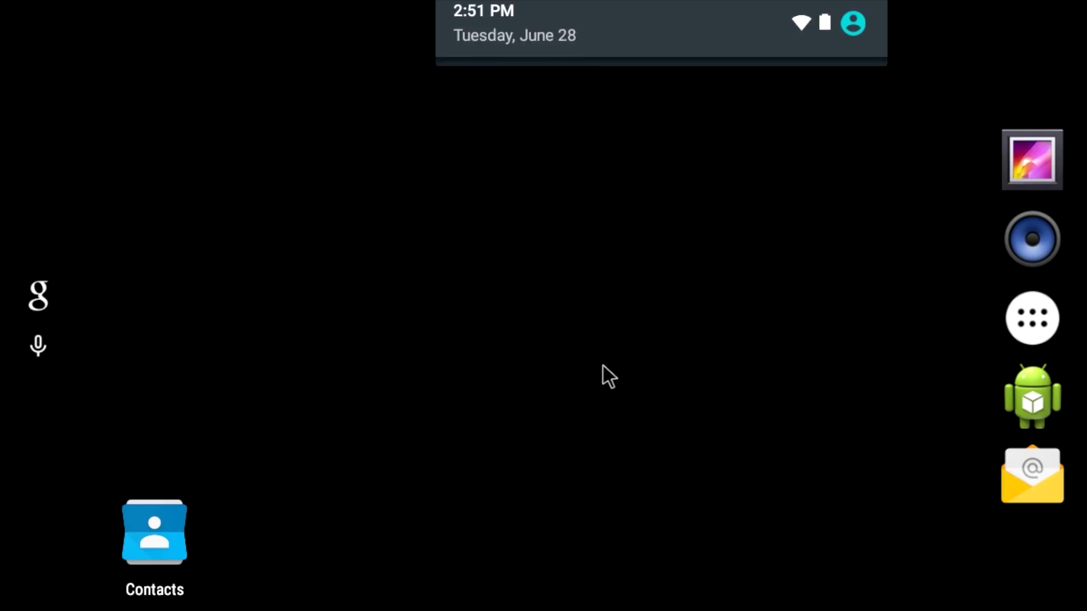
left_click(1021, 326)
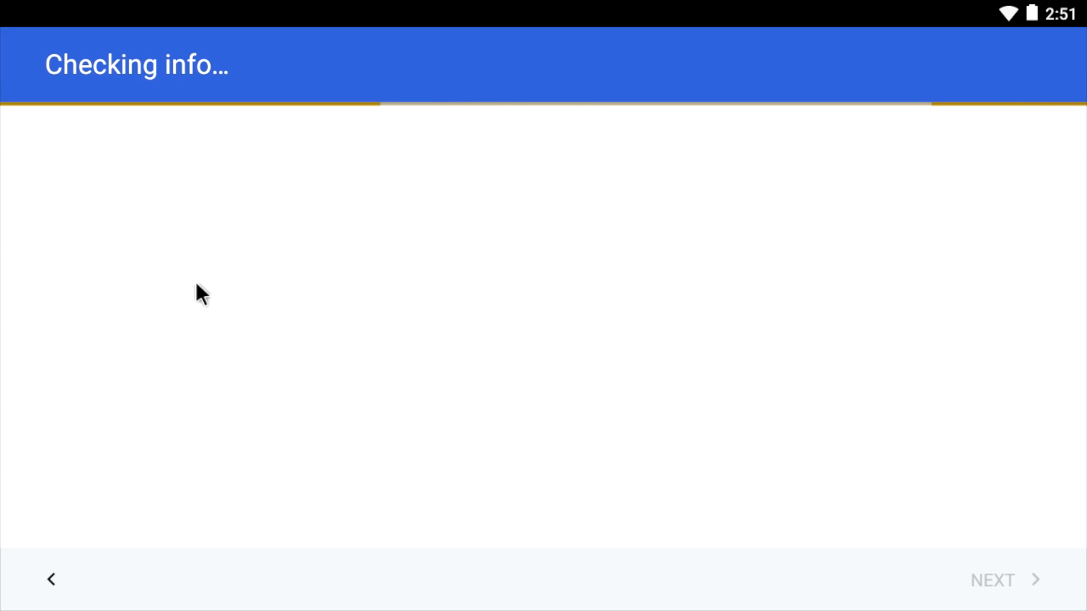
Step: Select the Email field to sign in to Play Store with the Google account
left_click(196, 281)
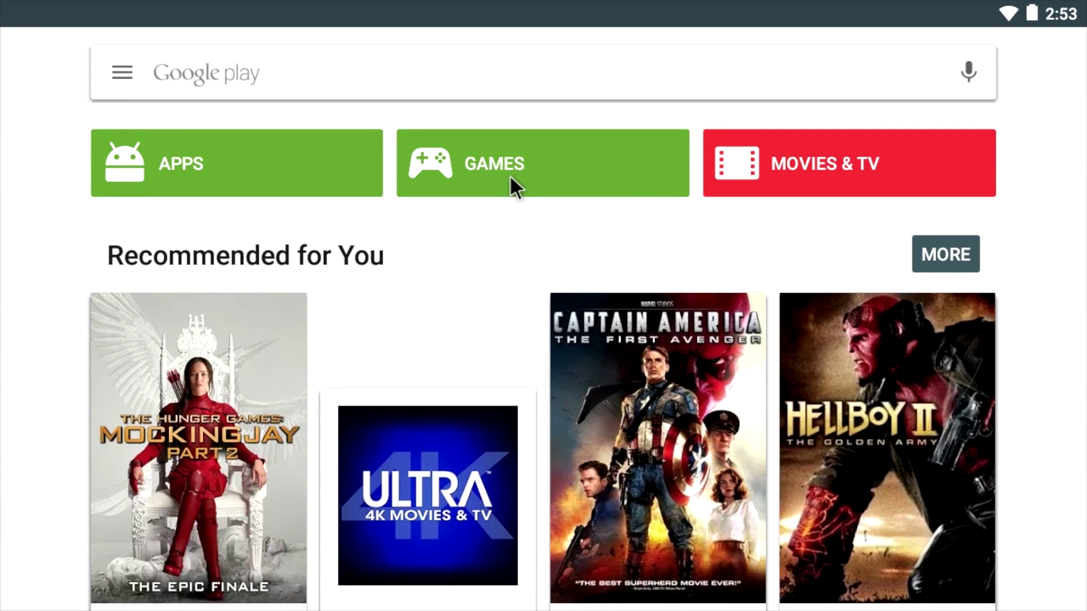
Step: Open the Games Top Free chart, scroll through the list and return to the top
left_click(509, 174)
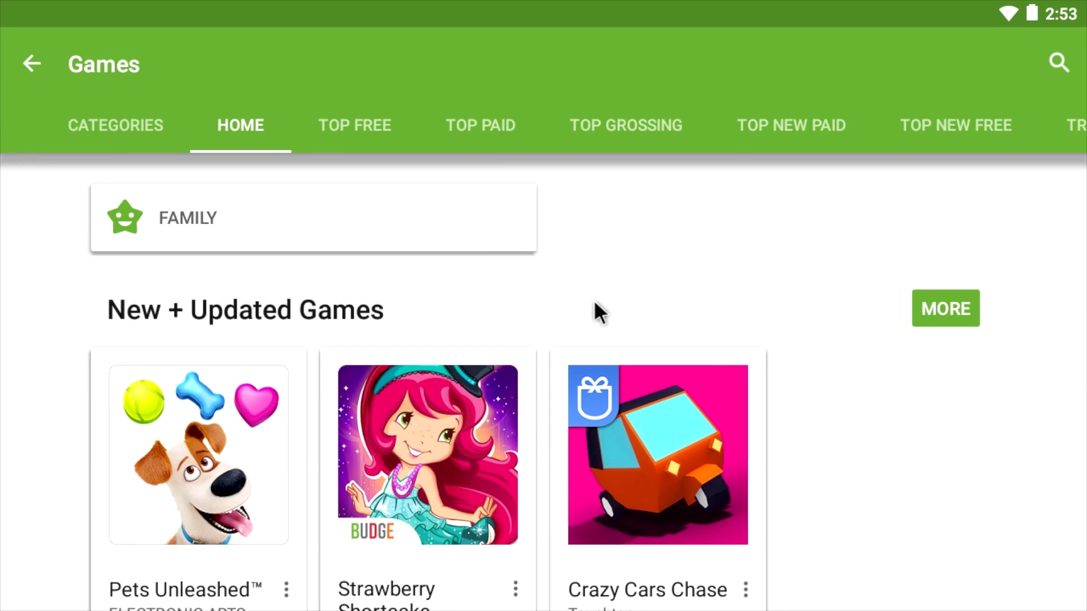
left_click(372, 126)
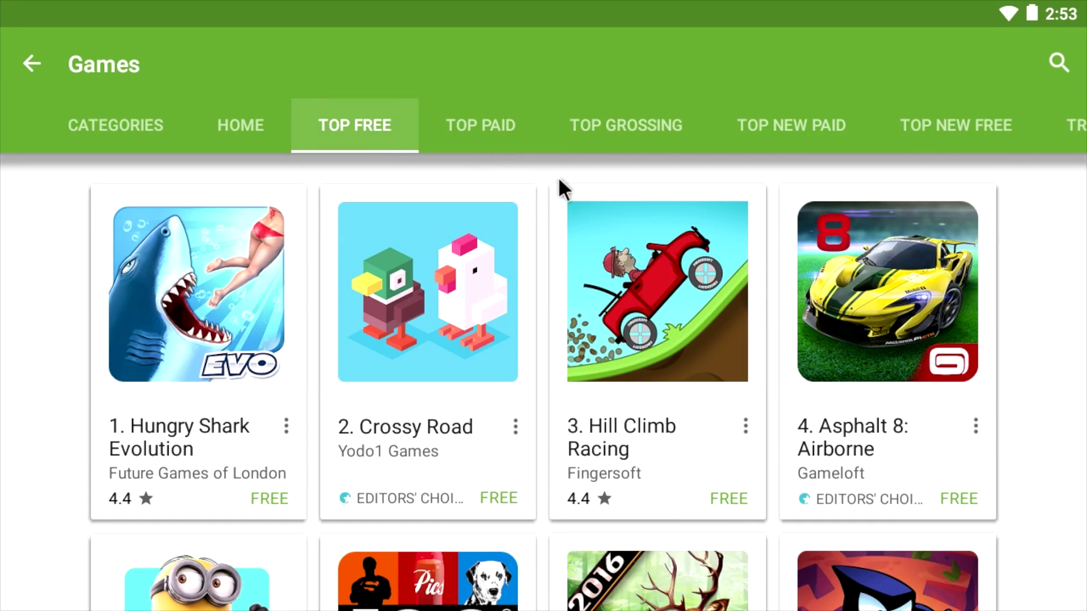
scroll(623, 293, "down", 3)
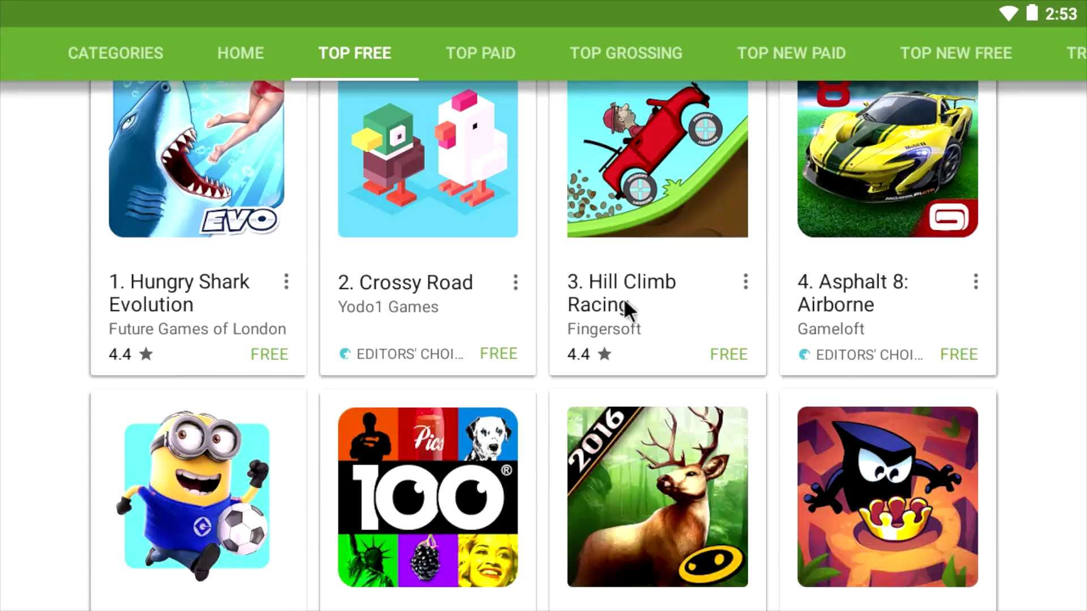
scroll(622, 309, "down", 10)
scroll(611, 320, "down", 5)
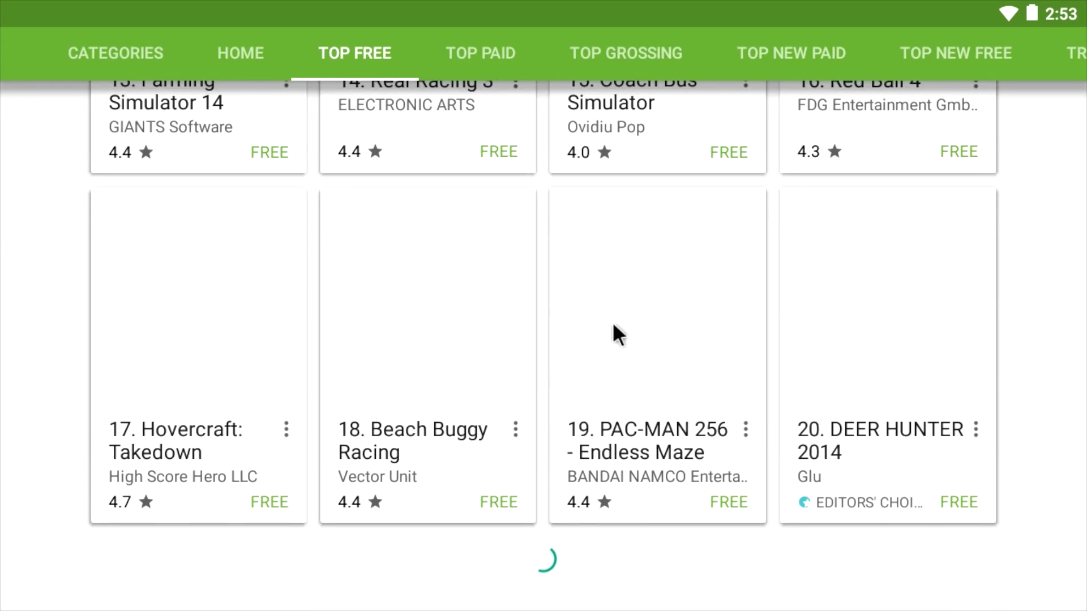
scroll(594, 348, "down", 2)
scroll(576, 367, "down", 5)
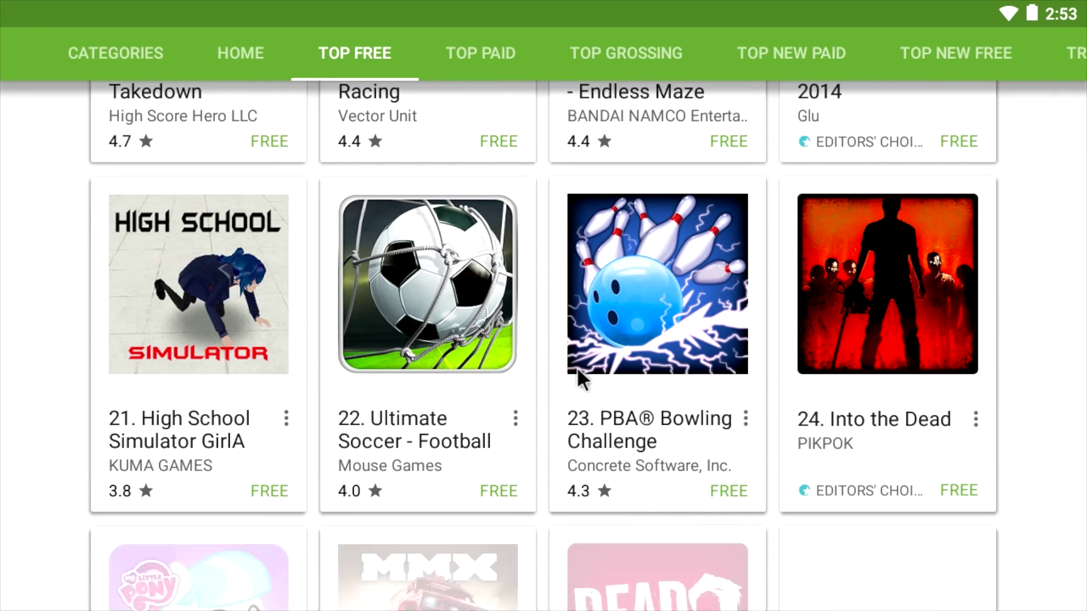
scroll(561, 391, "down", 10)
scroll(537, 419, "down", 2)
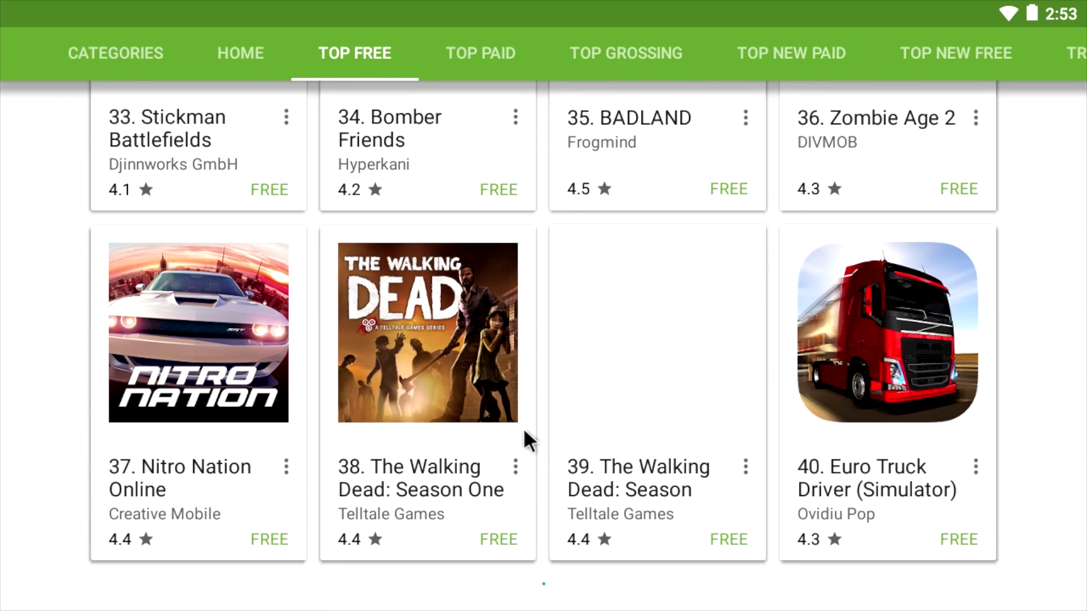
scroll(542, 427, "down", 5)
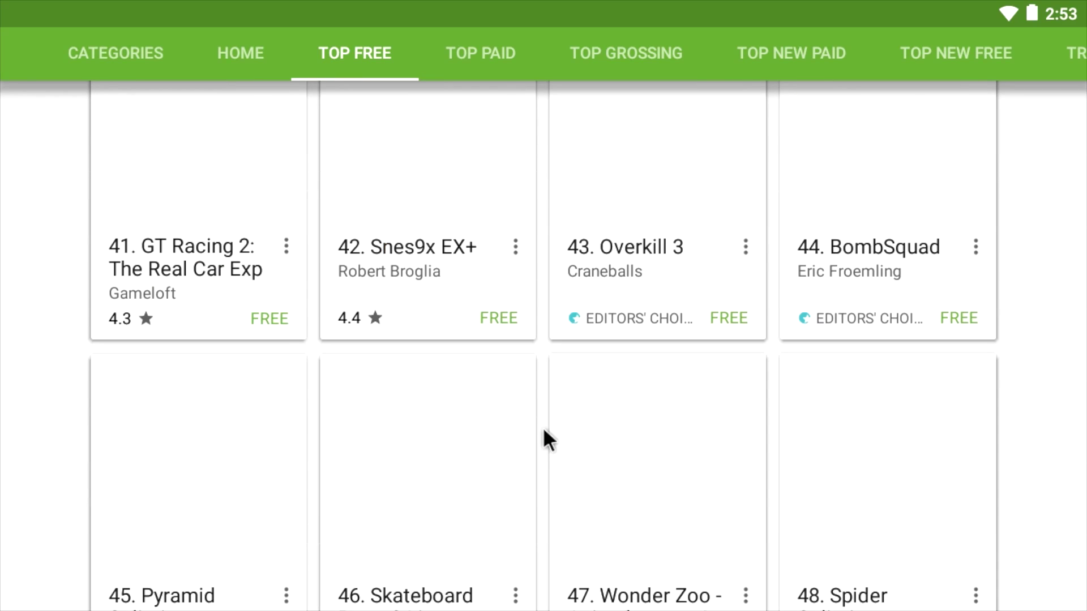
scroll(545, 427, "up", 2)
scroll(542, 436, "up", 15)
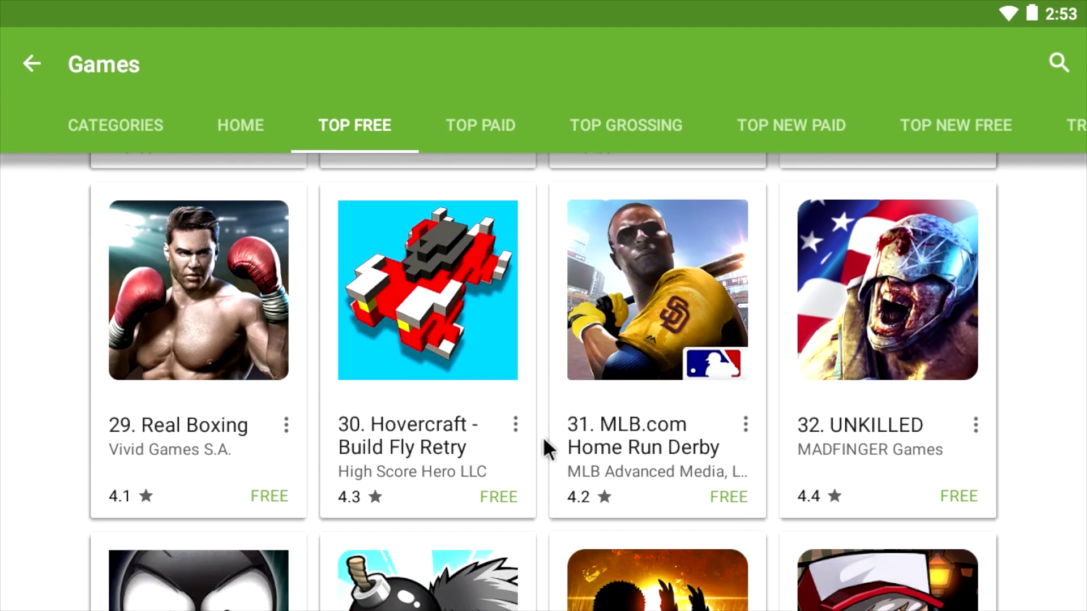
scroll(540, 441, "up", 3)
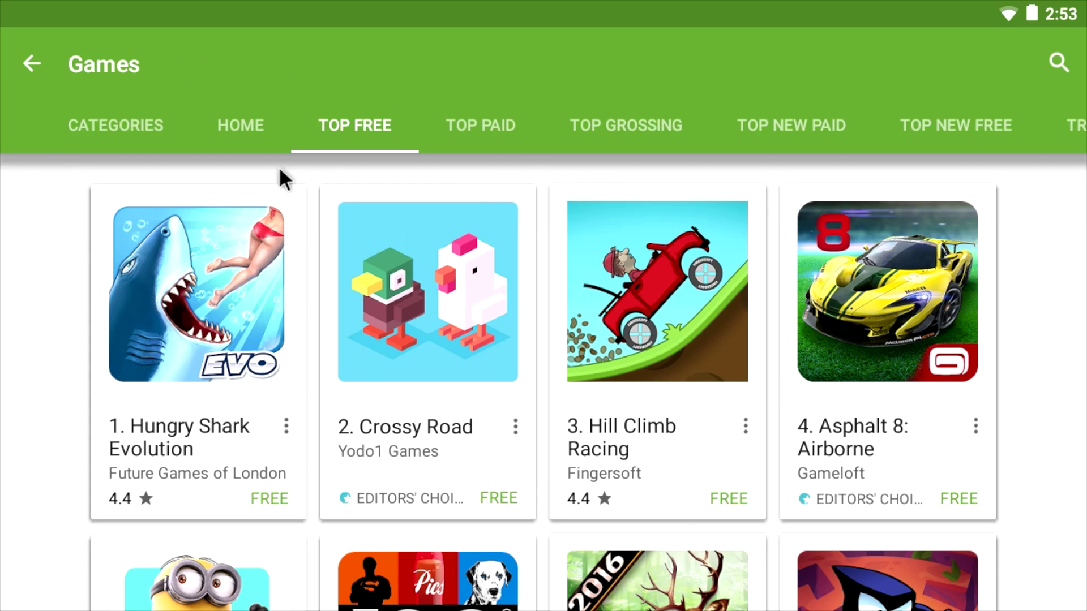
Step: Search the store for 'youtube' and open the YouTube for Android TV app page
left_click(240, 132)
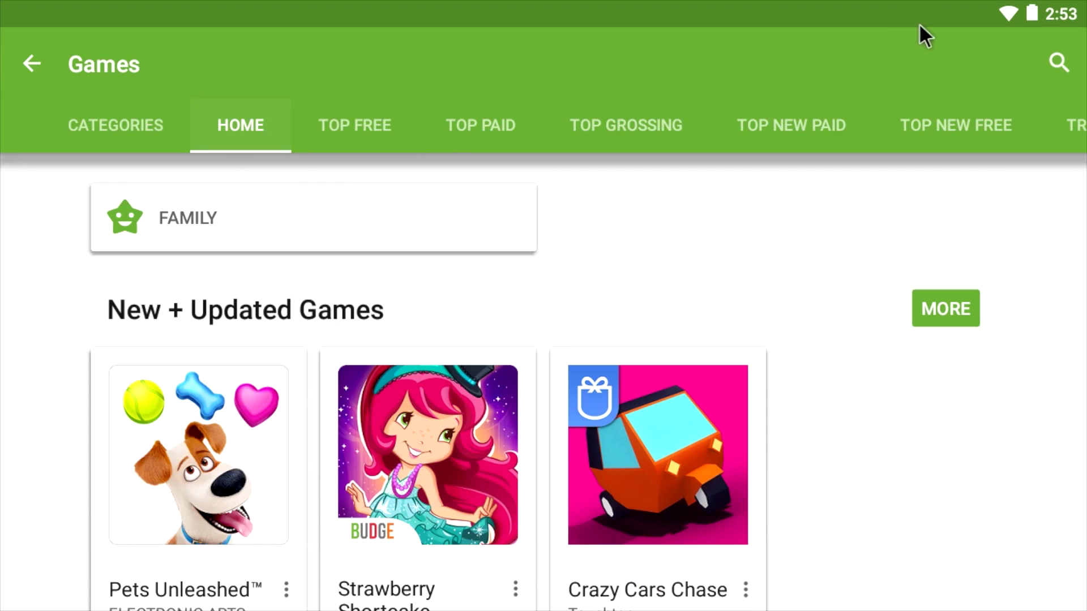
left_click(1057, 60)
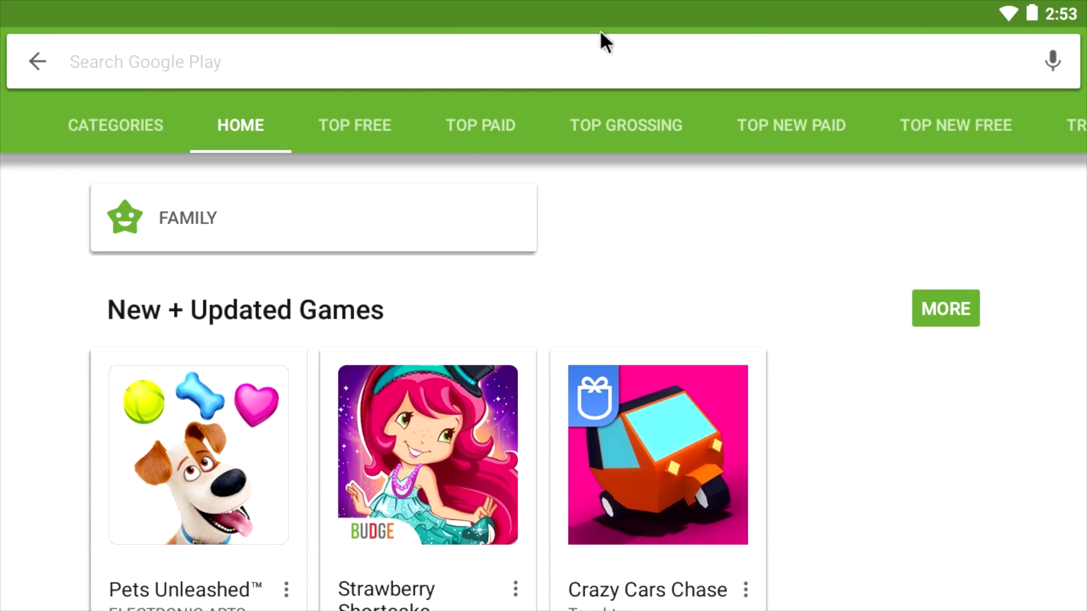
type("youtube")
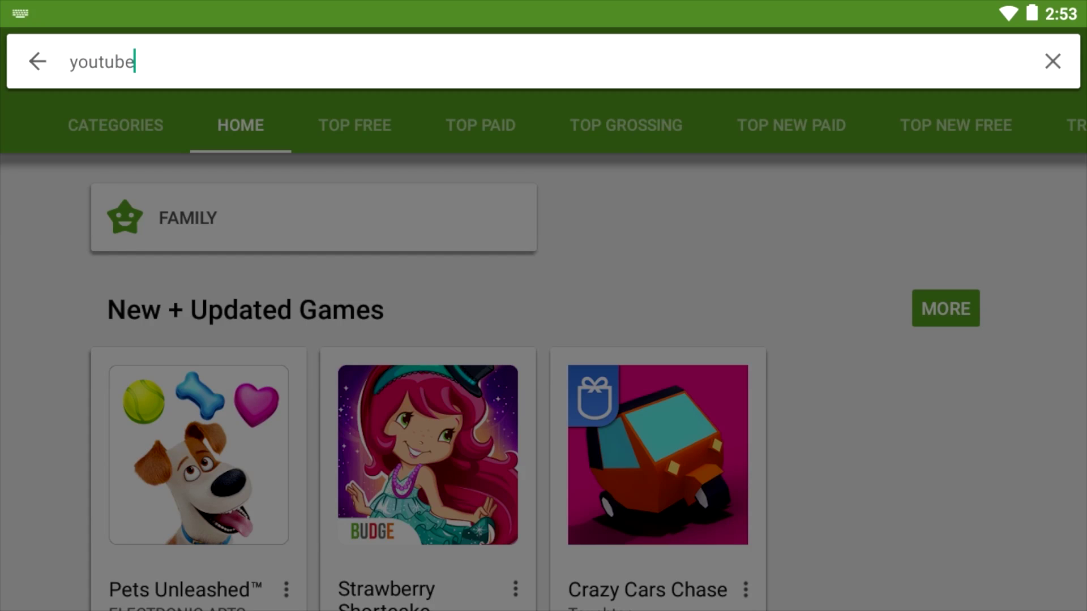
key("Return")
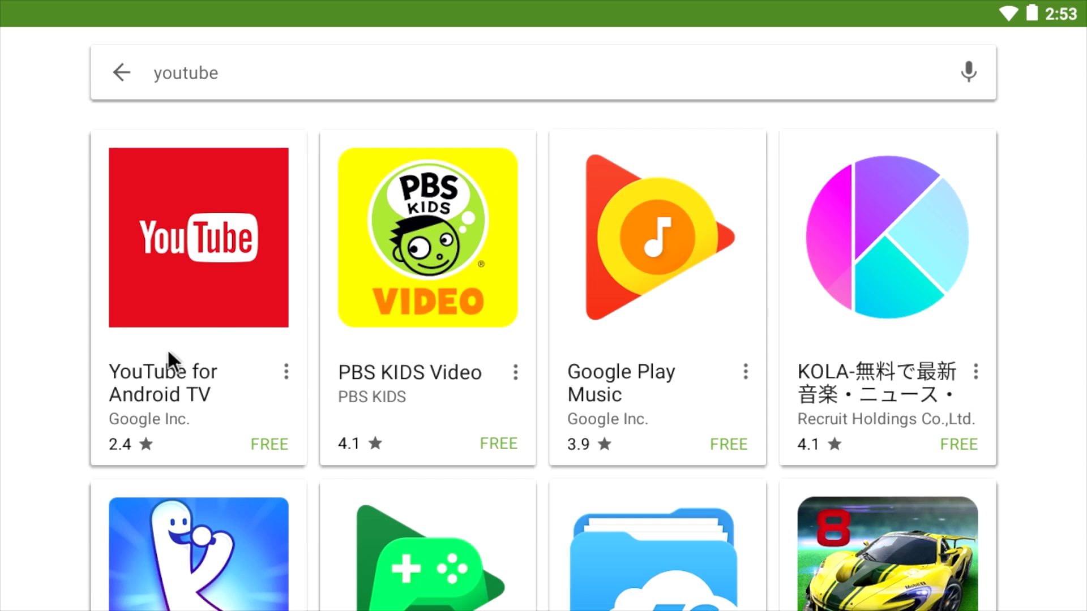
left_click(178, 318)
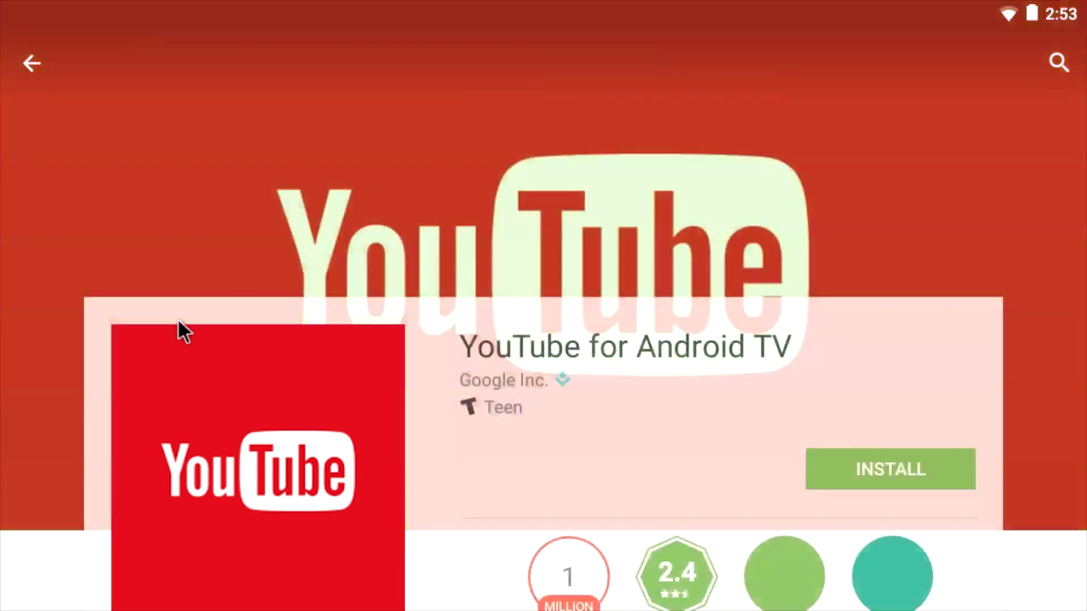
scroll(273, 342, "down", 3)
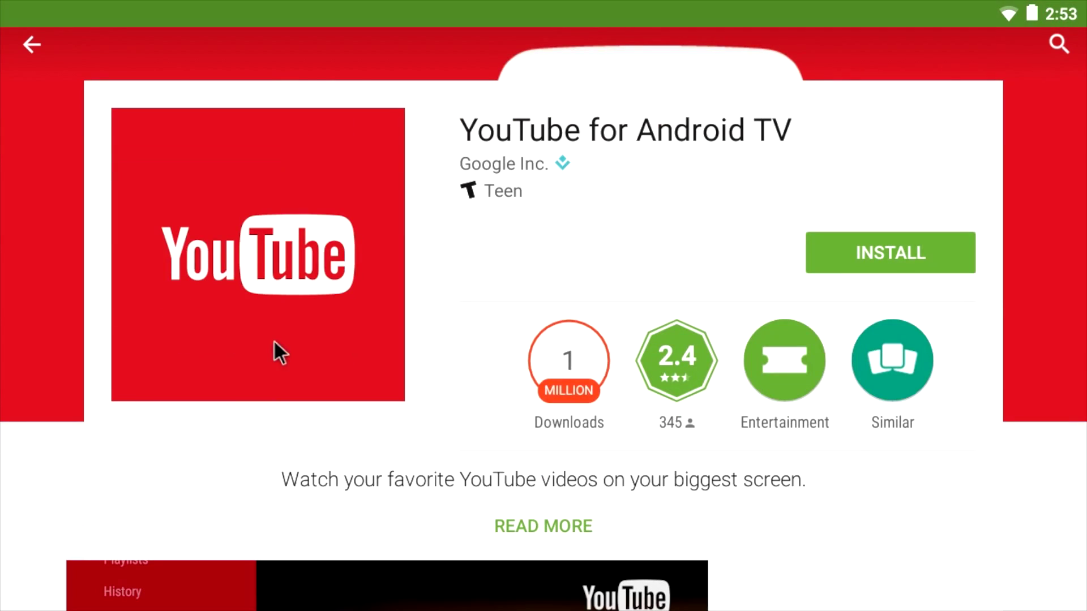
Step: Install YouTube for Android TV, accepting its permissions, and return to the youtube search results
left_click(858, 263)
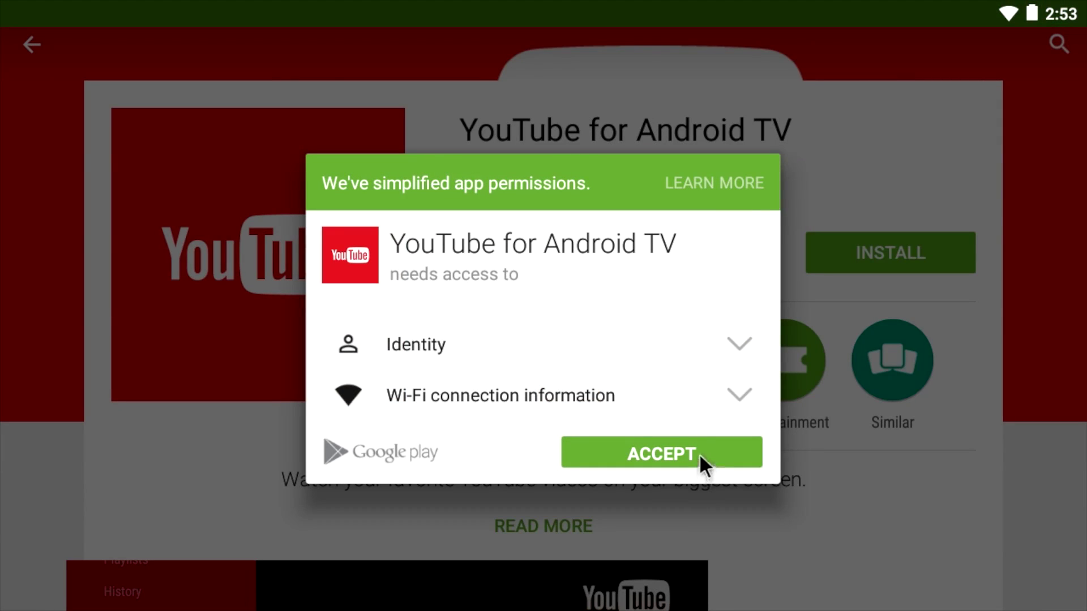
left_click(698, 453)
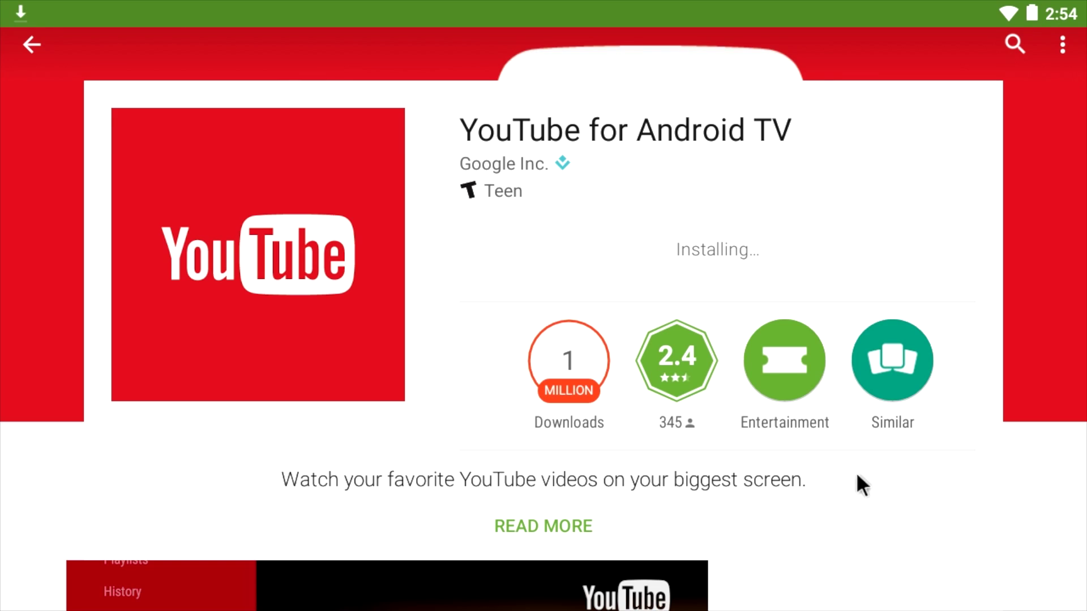
scroll(740, 247, "down", 3)
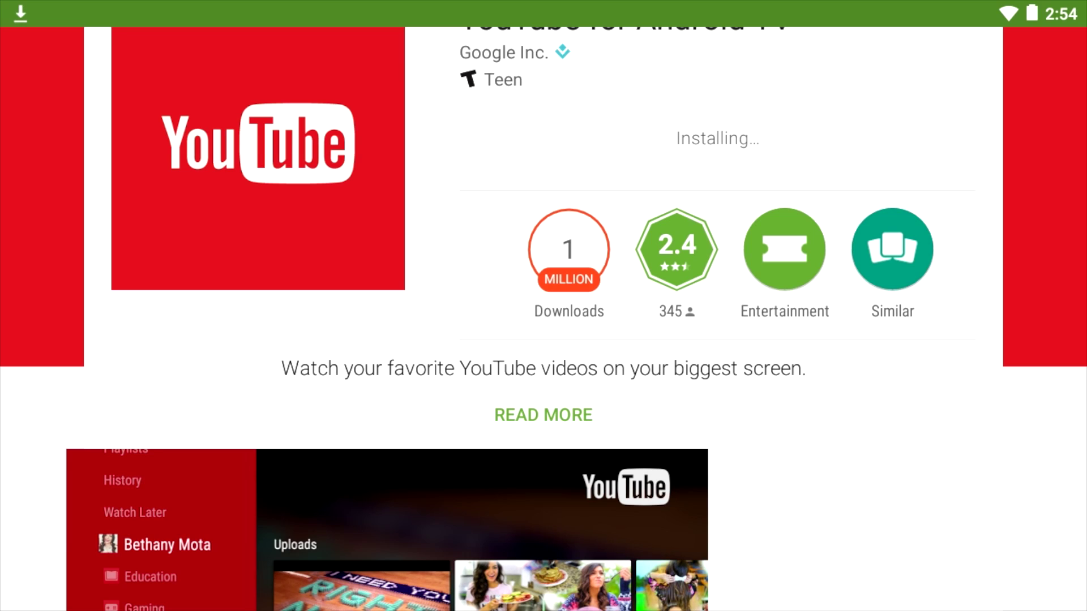
key("Escape")
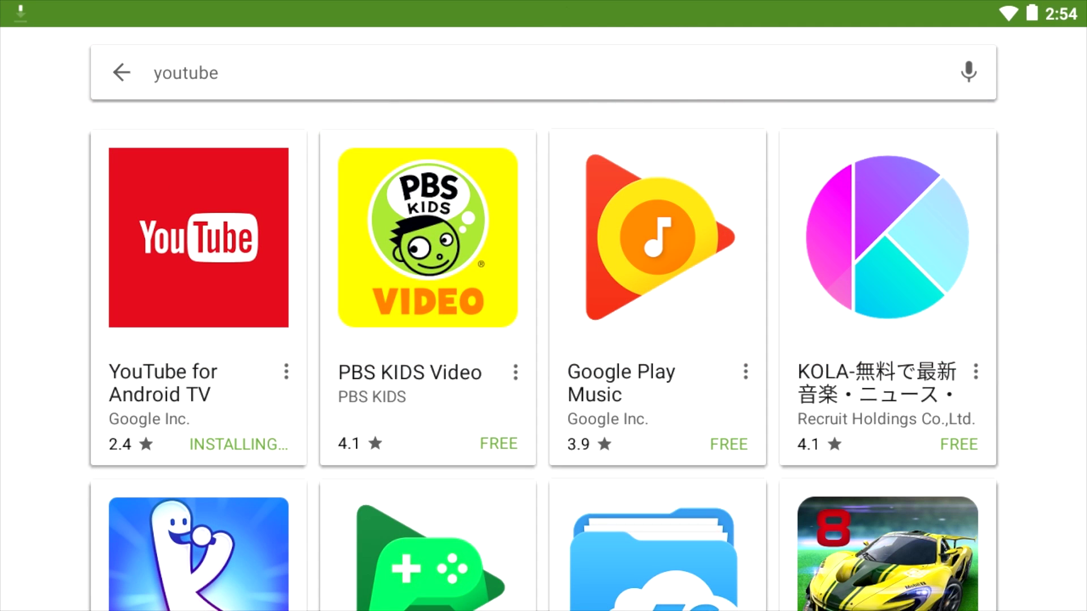
Step: Leave Google Play Store and show the all-apps list with the new YouTube app
key("Escape")
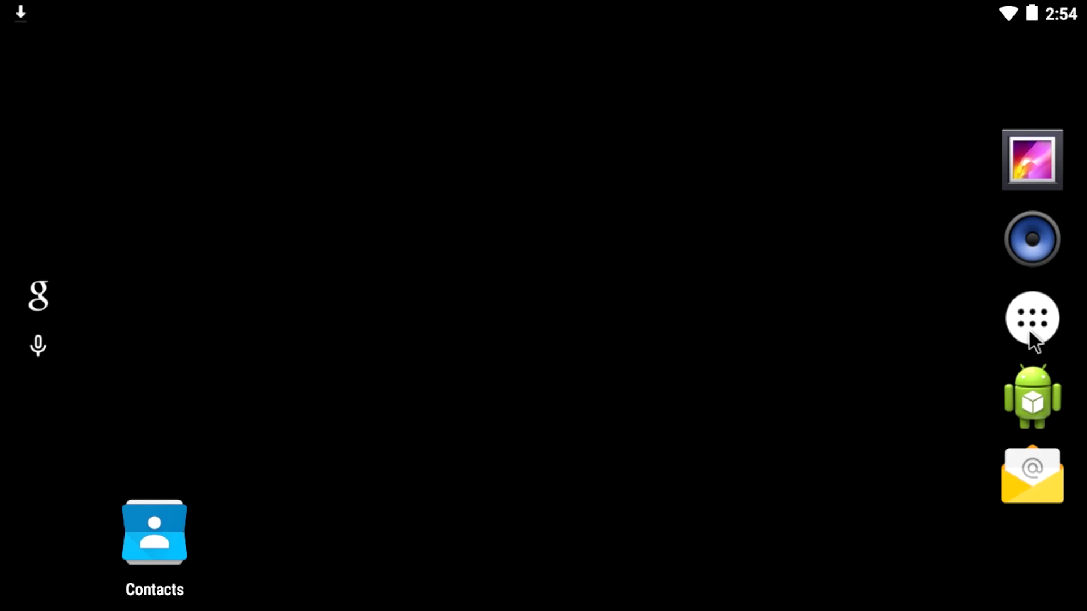
left_click(1030, 332)
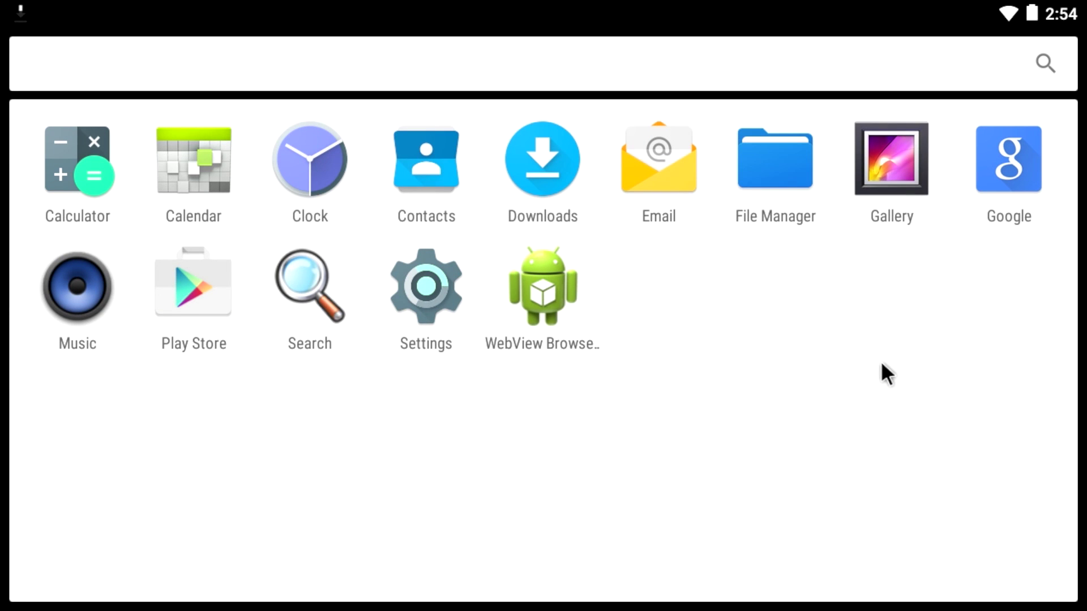